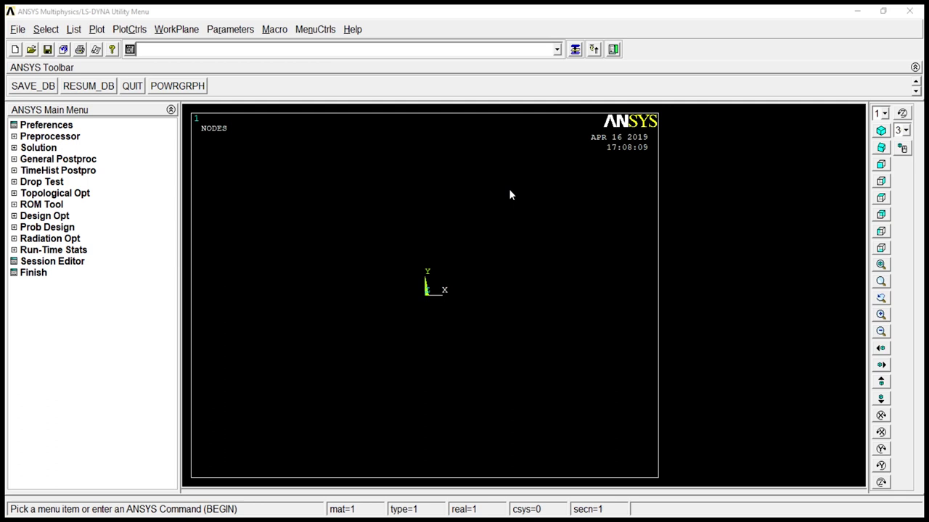
Clear the database and start a new one without reading the start.ans file.
{"action": "left_click", "coordinate": [19, 30]}
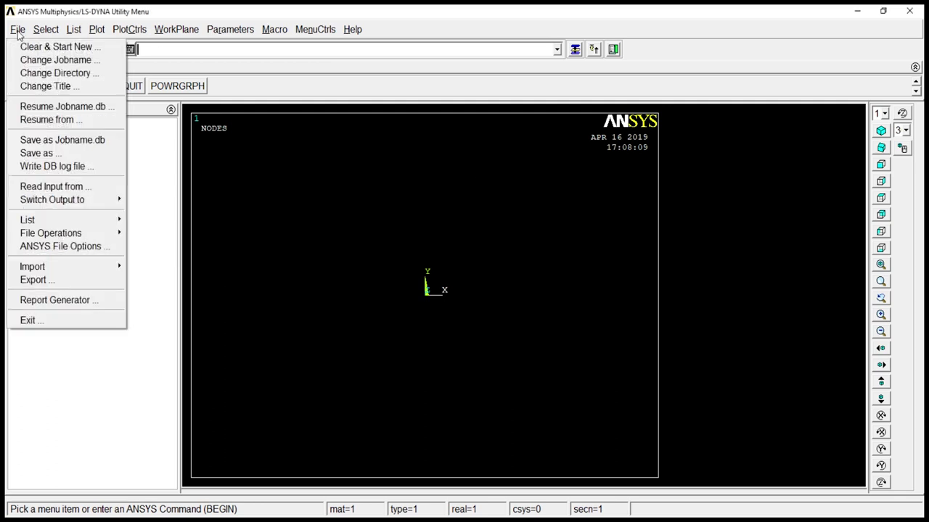
{"action": "left_click", "coordinate": [29, 47]}
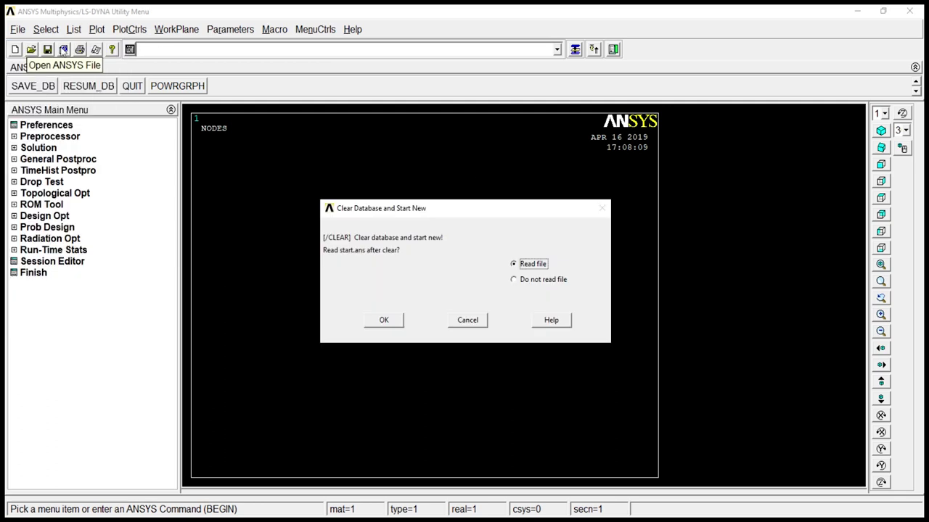
{"action": "left_click", "coordinate": [525, 282]}
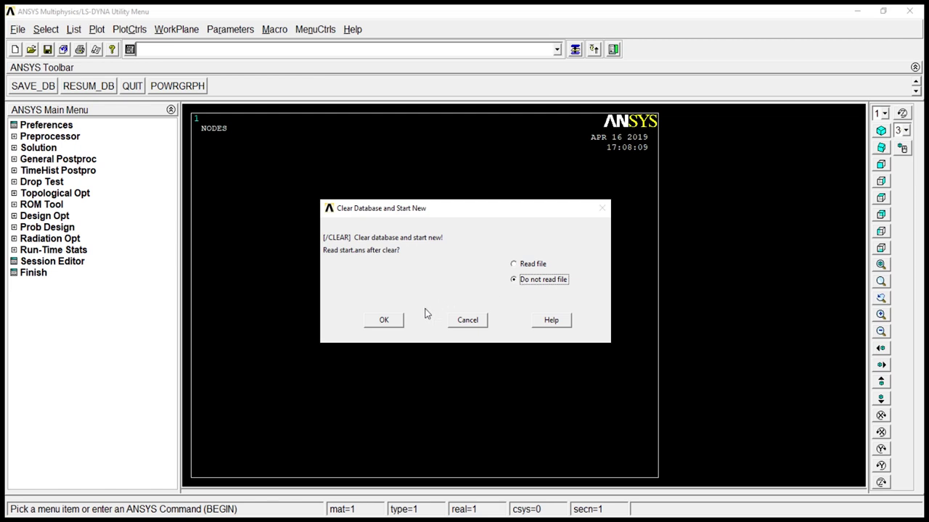
{"action": "left_click", "coordinate": [400, 324]}
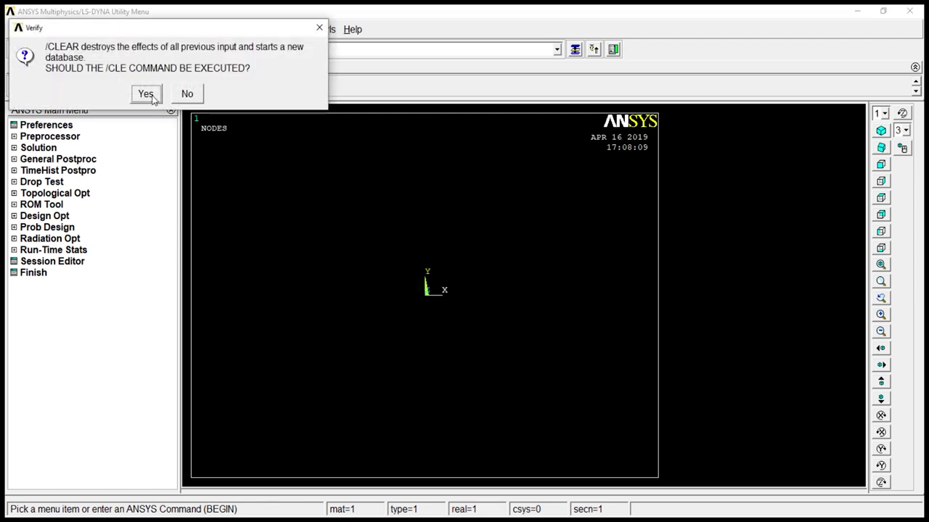
{"action": "left_click", "coordinate": [146, 94]}
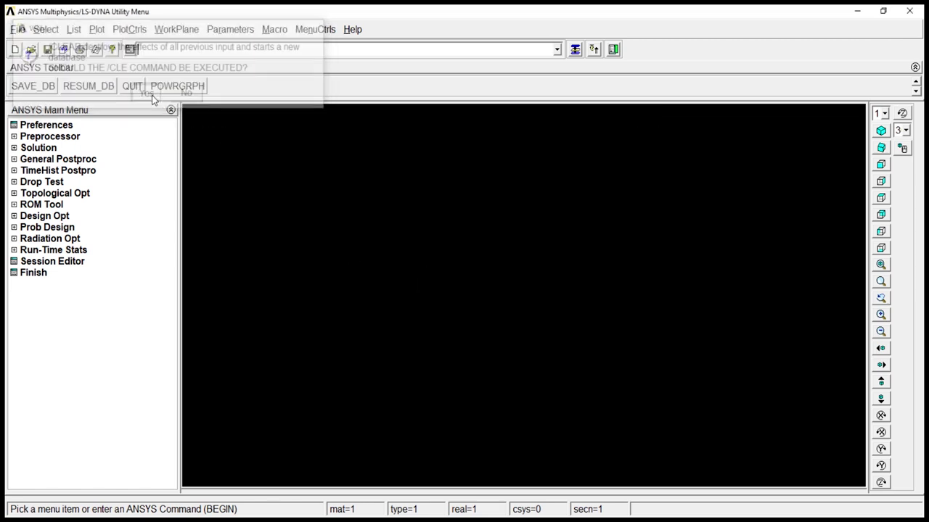
Filter the interface preferences to show only the Structural discipline.
{"action": "left_click", "coordinate": [58, 127]}
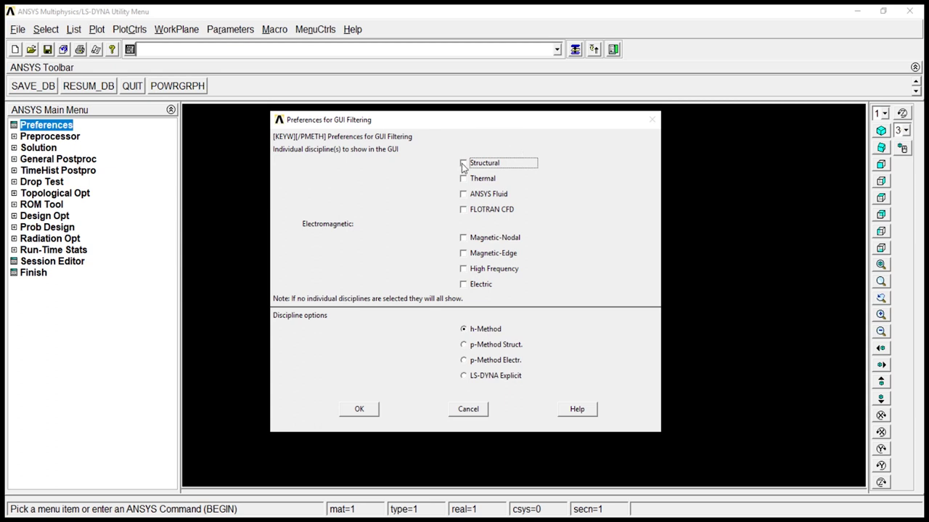
{"action": "left_click", "coordinate": [360, 410]}
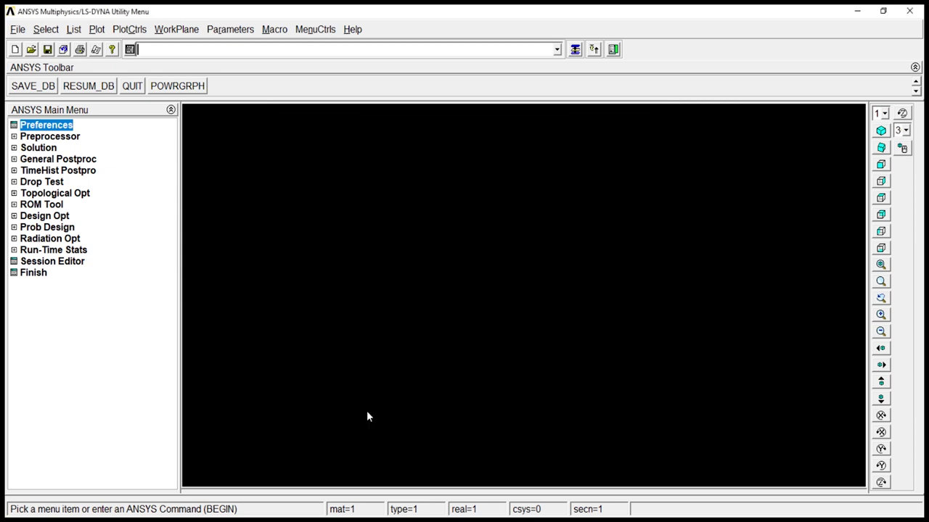
Add the 3D finite strain Beam 2 node 188 element as element type 1.
{"action": "left_click", "coordinate": [64, 138]}
{"action": "left_click", "coordinate": [66, 148]}
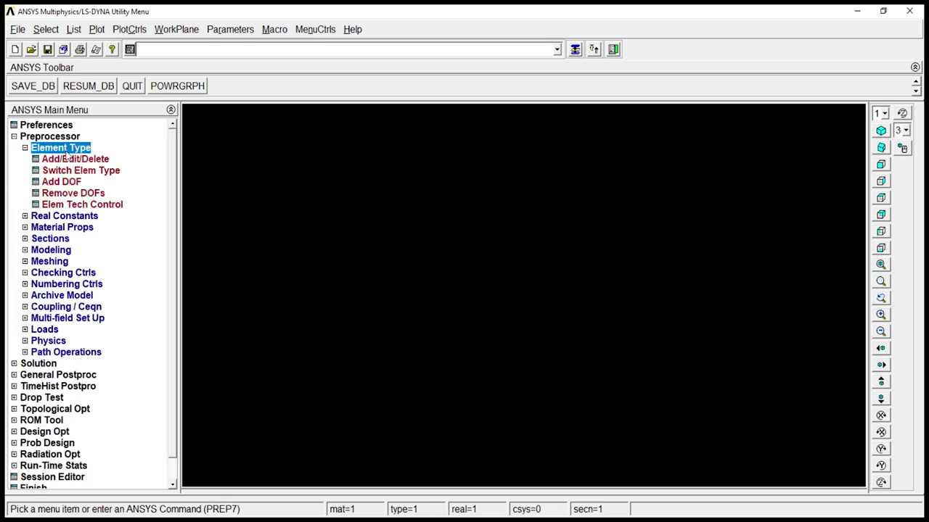
{"action": "left_click", "coordinate": [73, 160]}
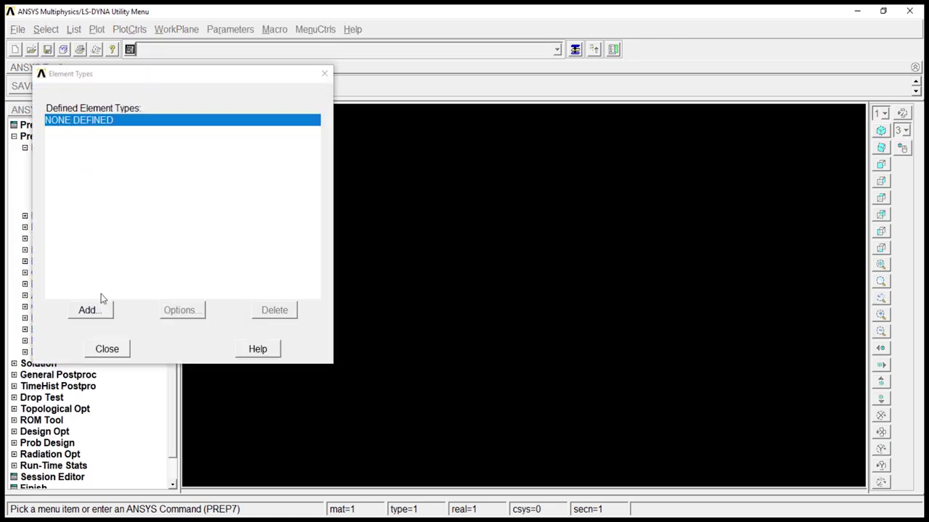
{"action": "left_click", "coordinate": [101, 314]}
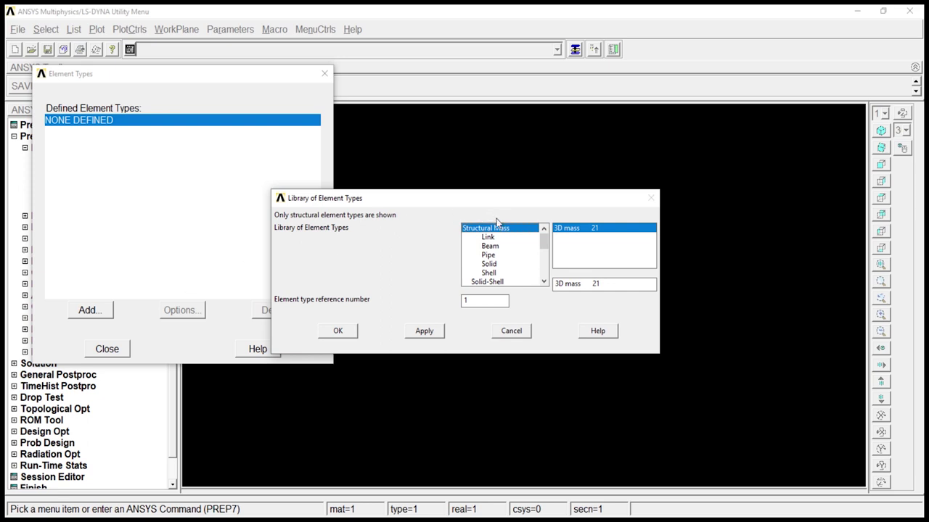
{"action": "left_click", "coordinate": [492, 246]}
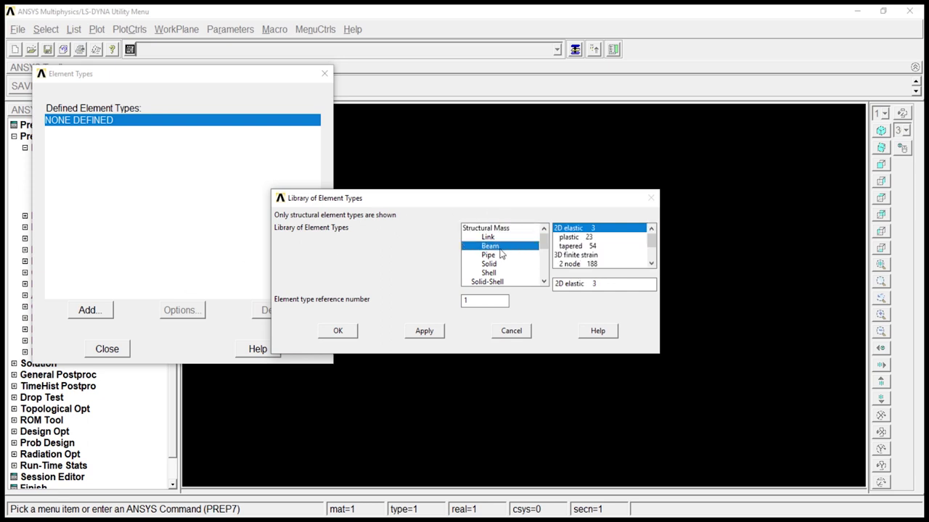
{"action": "left_click_drag", "start_coordinate": [649, 237], "coordinate": [641, 247]}
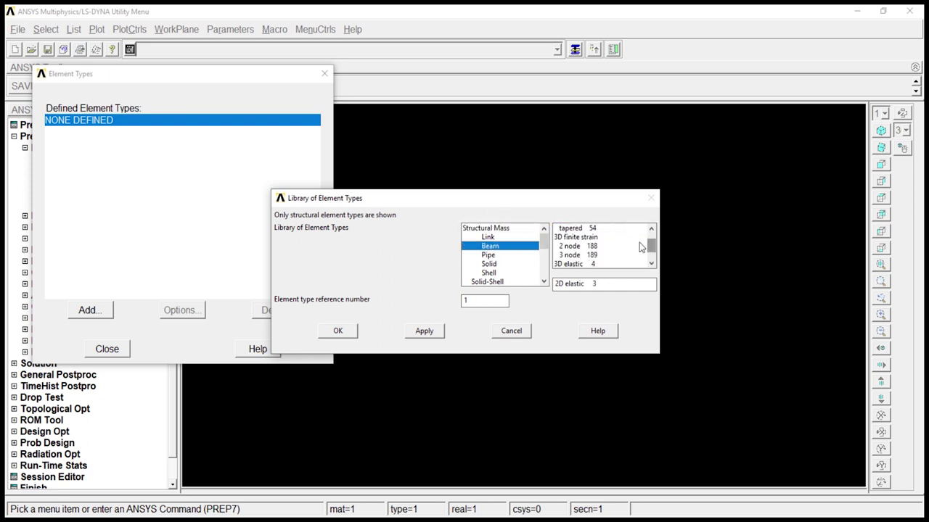
{"action": "left_click", "coordinate": [599, 247]}
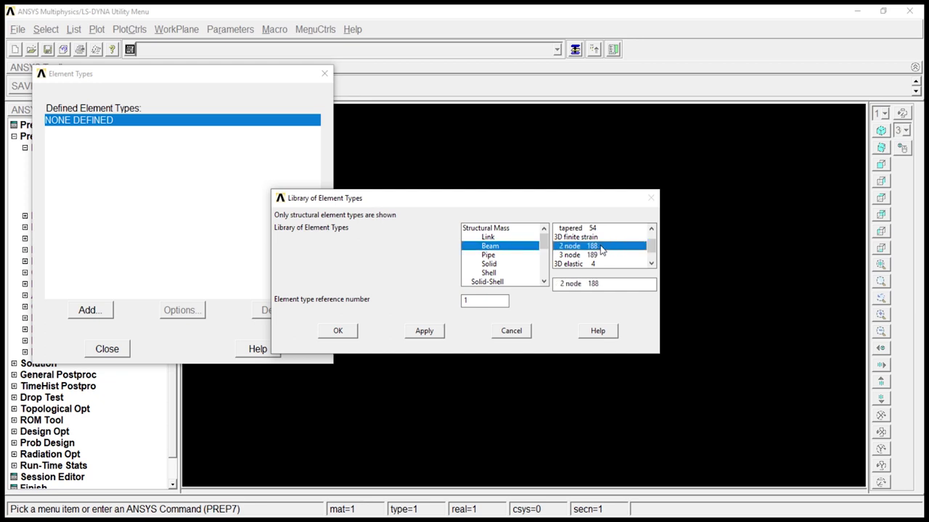
{"action": "left_click", "coordinate": [348, 335]}
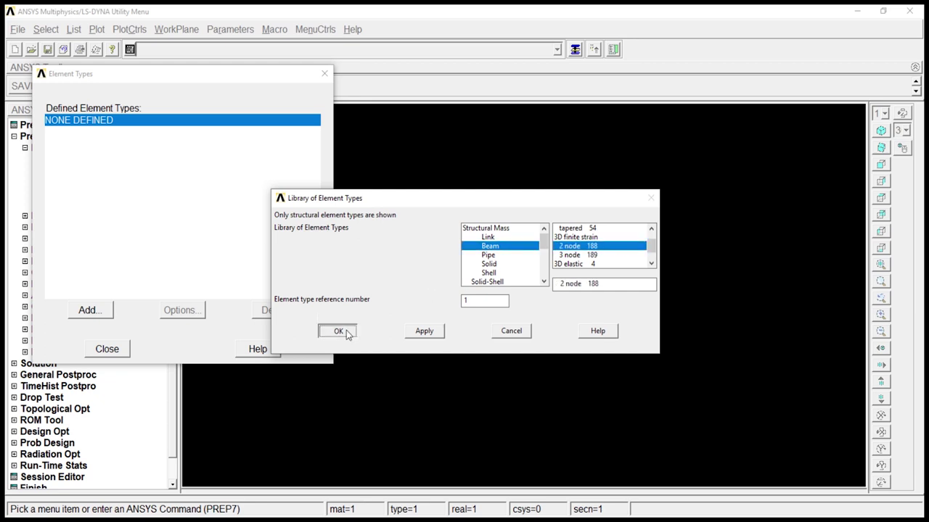
{"action": "left_click", "coordinate": [107, 349]}
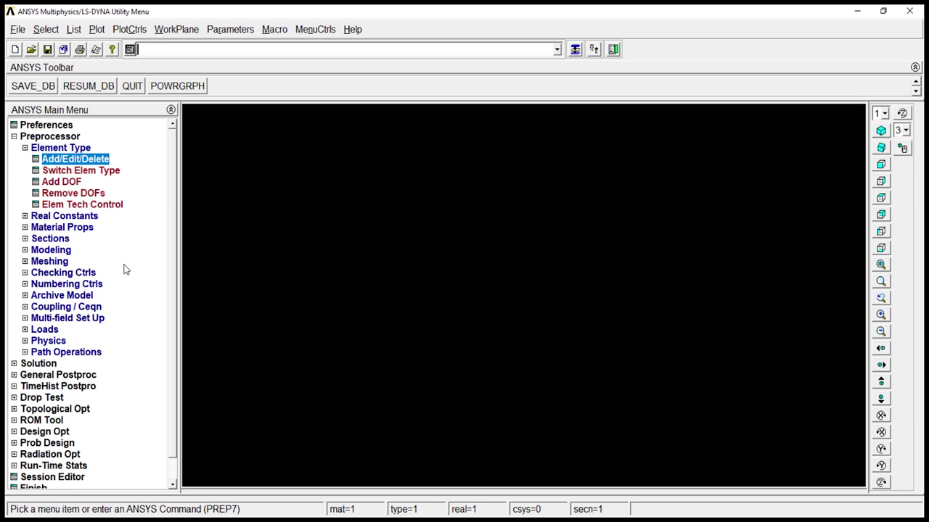
{"action": "left_click", "coordinate": [76, 149]}
Define a linear elastic isotropic model for material 1 with EX 2e11 and PRXY 0.3.
{"action": "left_click", "coordinate": [76, 159]}
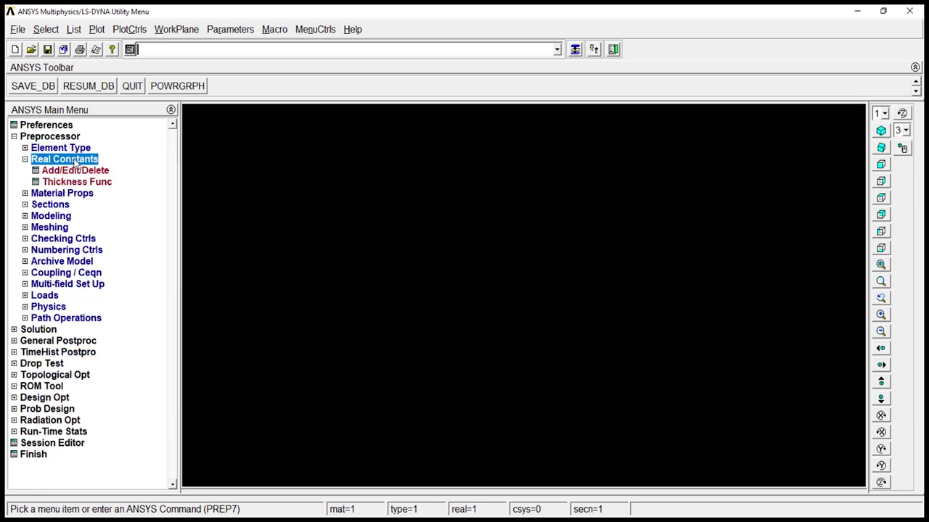
{"action": "left_click", "coordinate": [75, 193]}
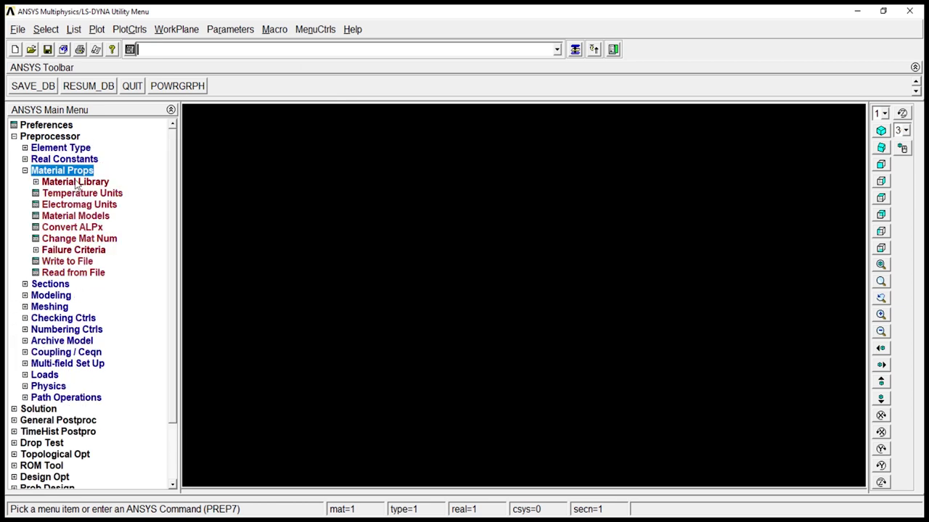
{"action": "double_click", "coordinate": [78, 216]}
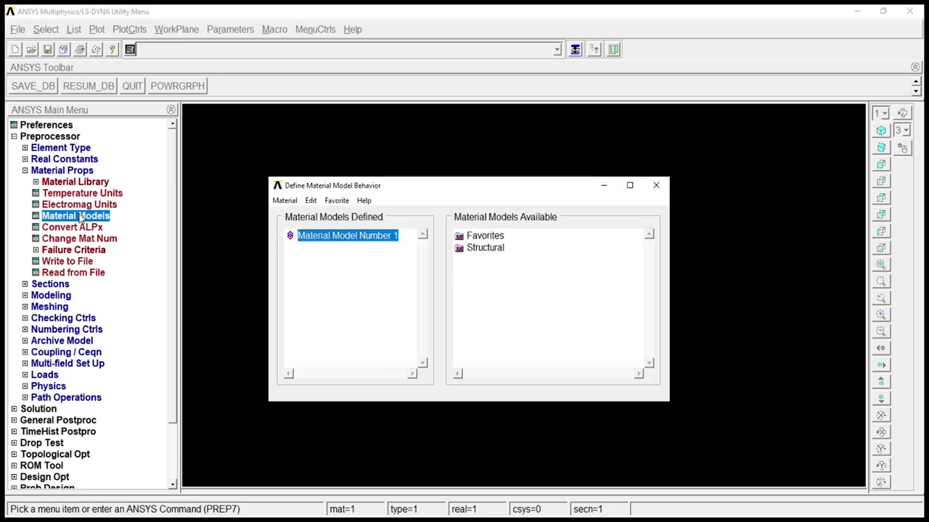
{"action": "double_click", "coordinate": [484, 248]}
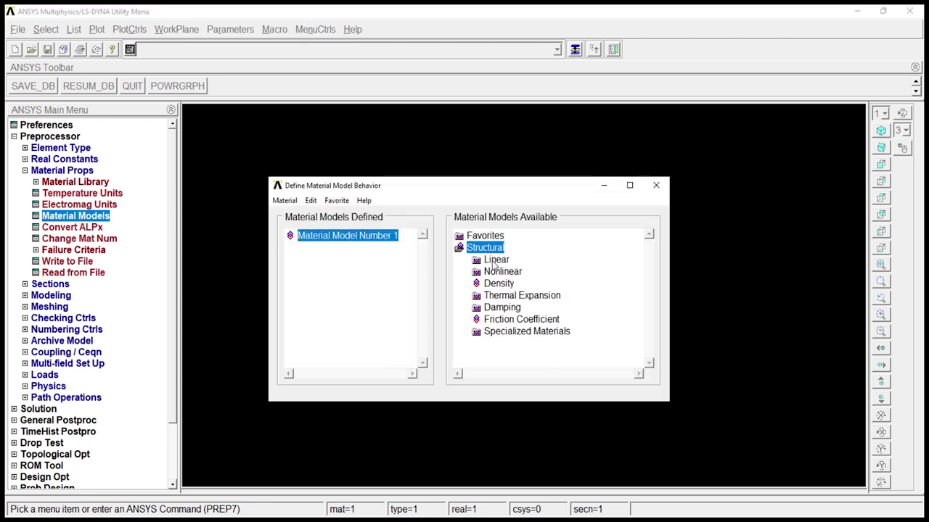
{"action": "double_click", "coordinate": [497, 260]}
{"action": "double_click", "coordinate": [514, 271]}
{"action": "left_click", "coordinate": [533, 284]}
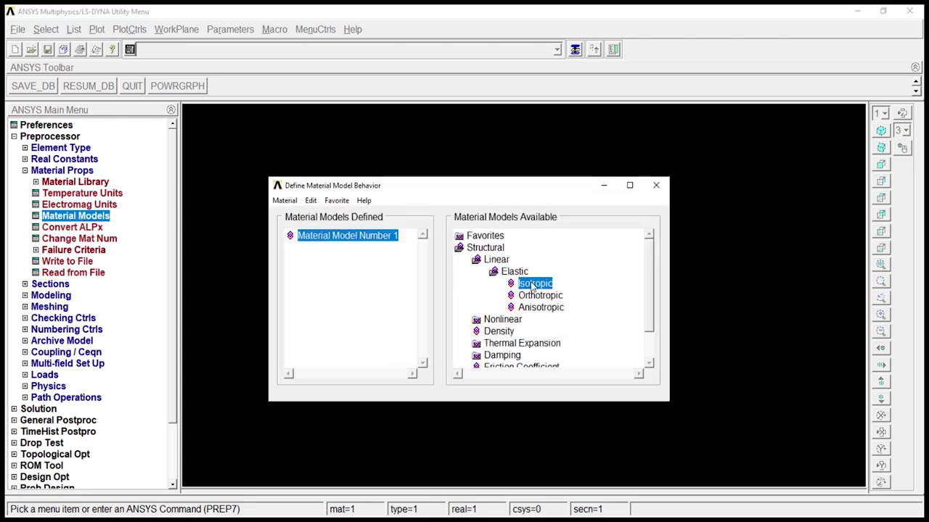
{"action": "double_click", "coordinate": [533, 284]}
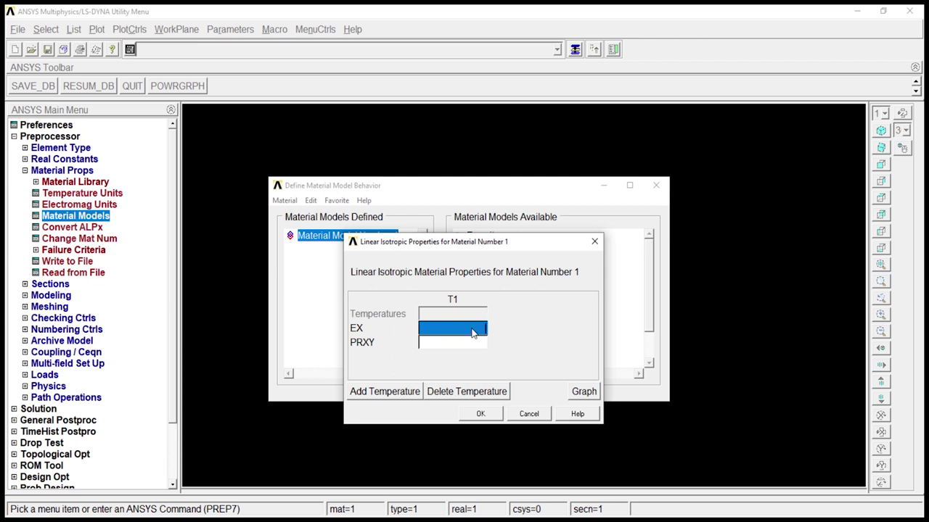
{"action": "type", "text": "2e11"}
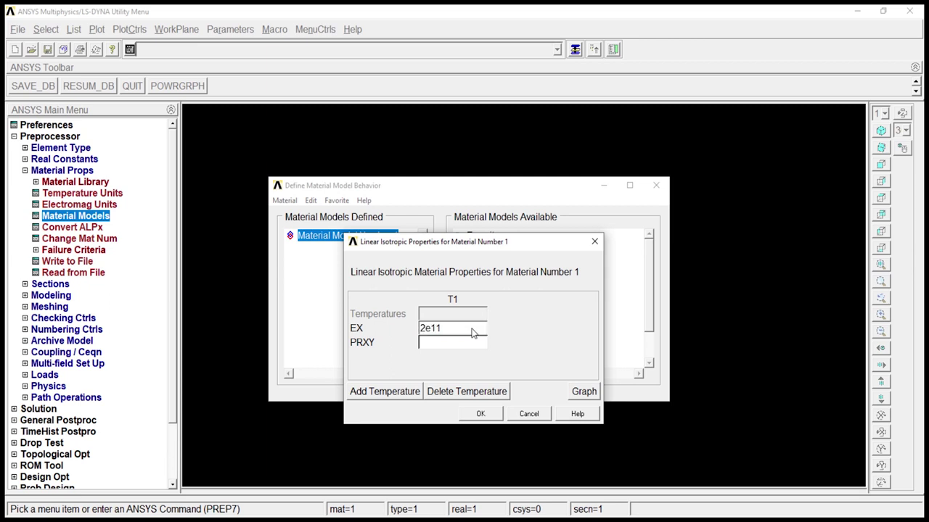
{"action": "left_click", "coordinate": [468, 347]}
{"action": "type", "text": "0.3"}
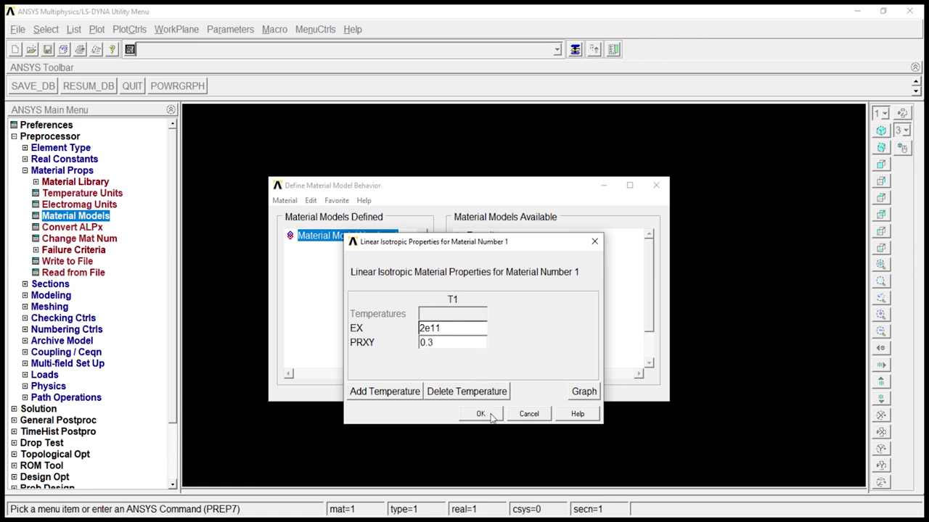
{"action": "left_click", "coordinate": [487, 414]}
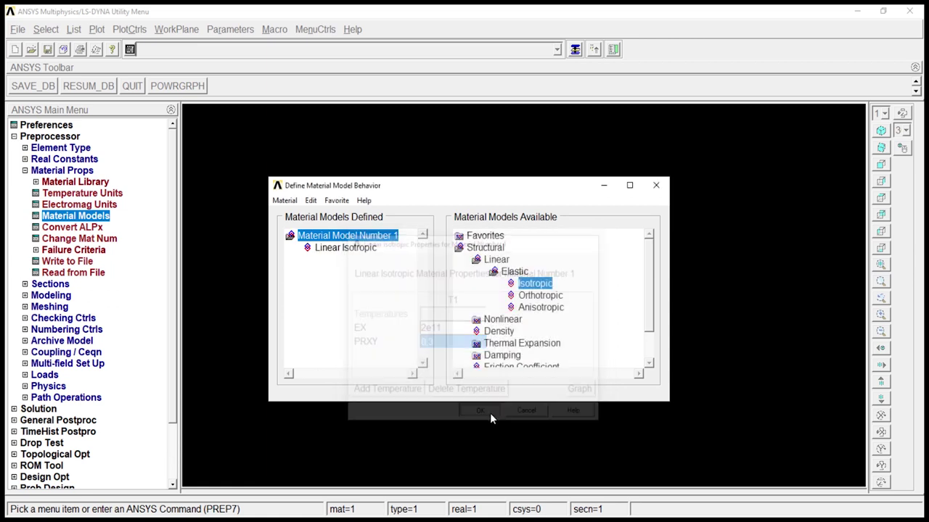
Set the density of material 1 to 7830 and finish the material definition.
{"action": "double_click", "coordinate": [508, 332]}
{"action": "type", "text": "7830"}
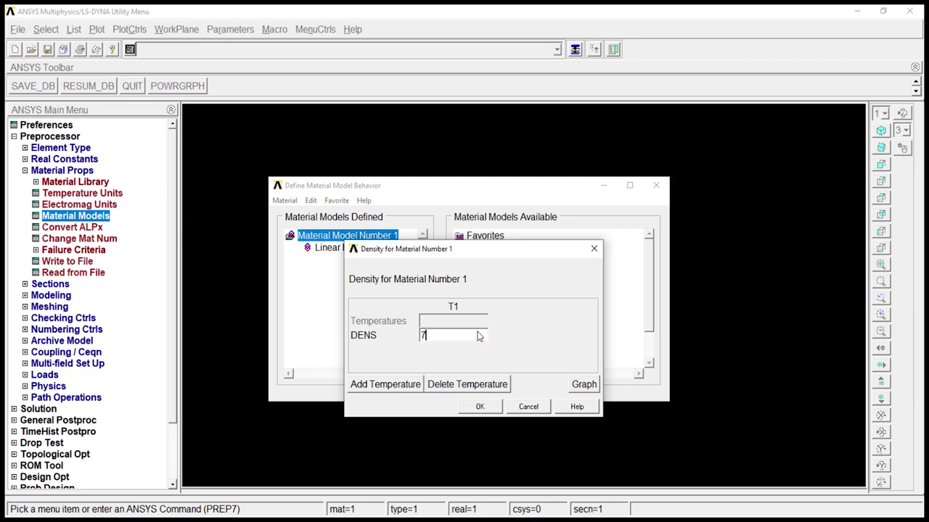
{"action": "left_click", "coordinate": [486, 409]}
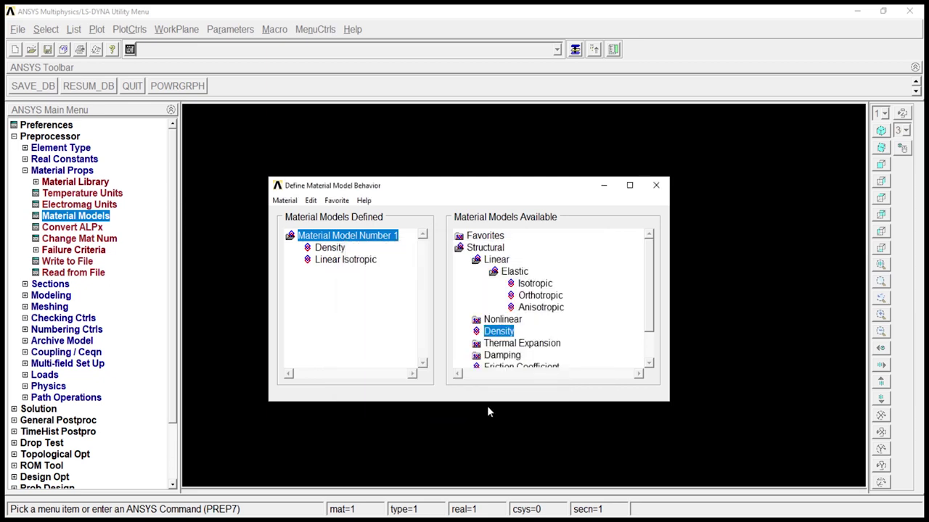
{"action": "left_click", "coordinate": [655, 185]}
{"action": "left_click", "coordinate": [79, 173]}
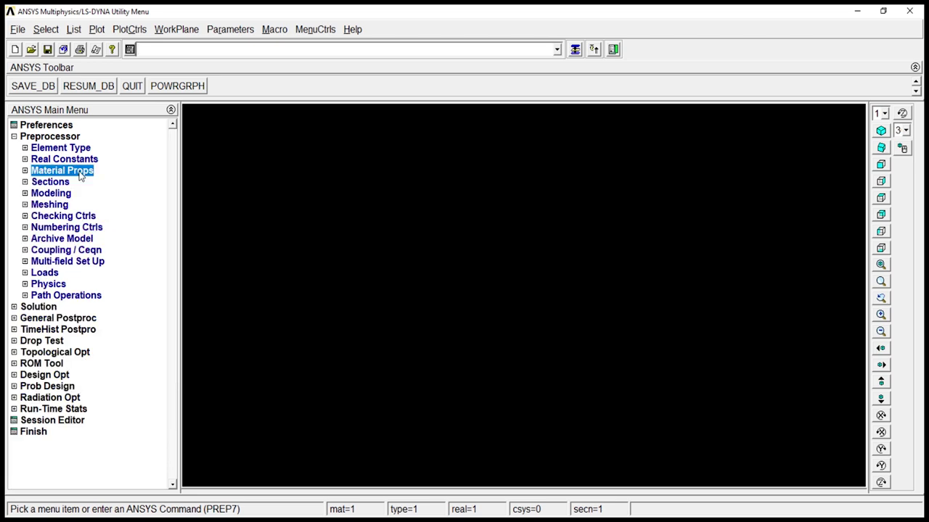
Define beam section 1 as a solid rectangle with B 0.01 and H 0.01.
{"action": "left_click", "coordinate": [53, 183]}
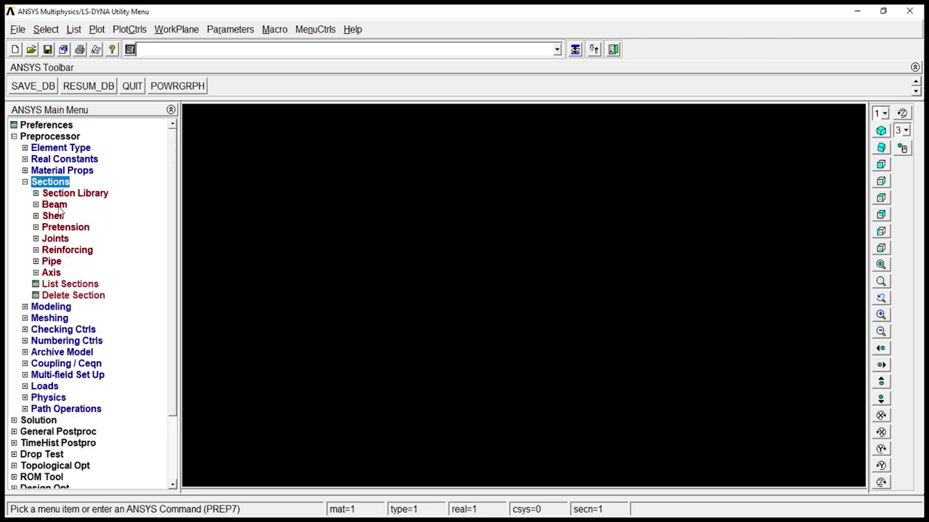
{"action": "left_click", "coordinate": [58, 206]}
{"action": "left_click", "coordinate": [83, 217]}
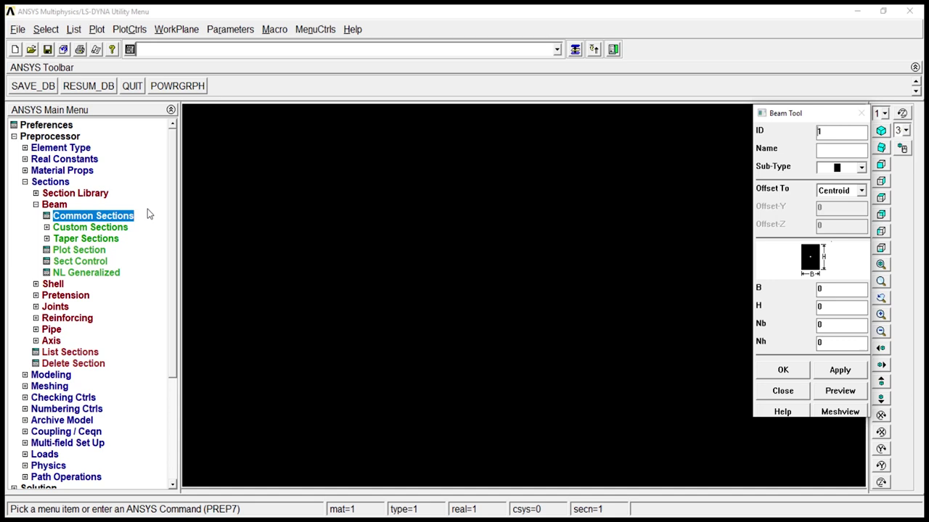
{"action": "left_click", "coordinate": [862, 169]}
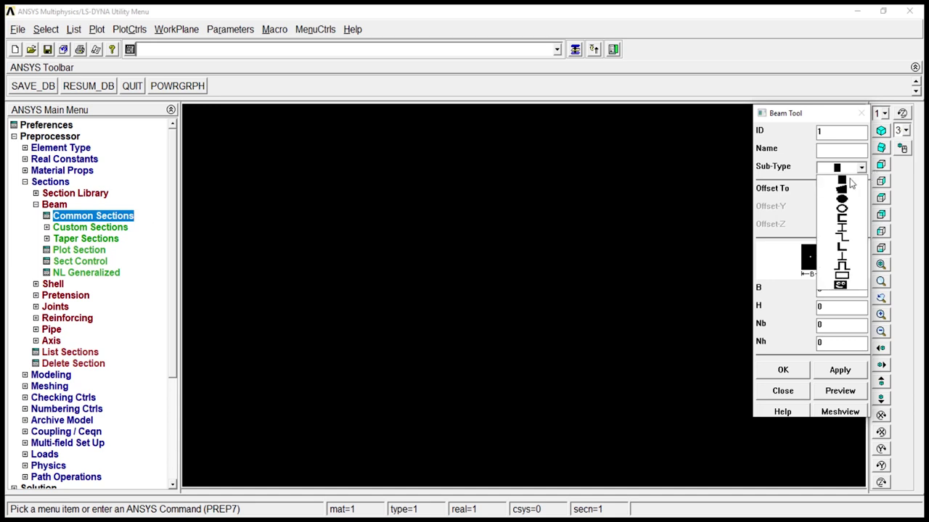
{"action": "left_click", "coordinate": [844, 183]}
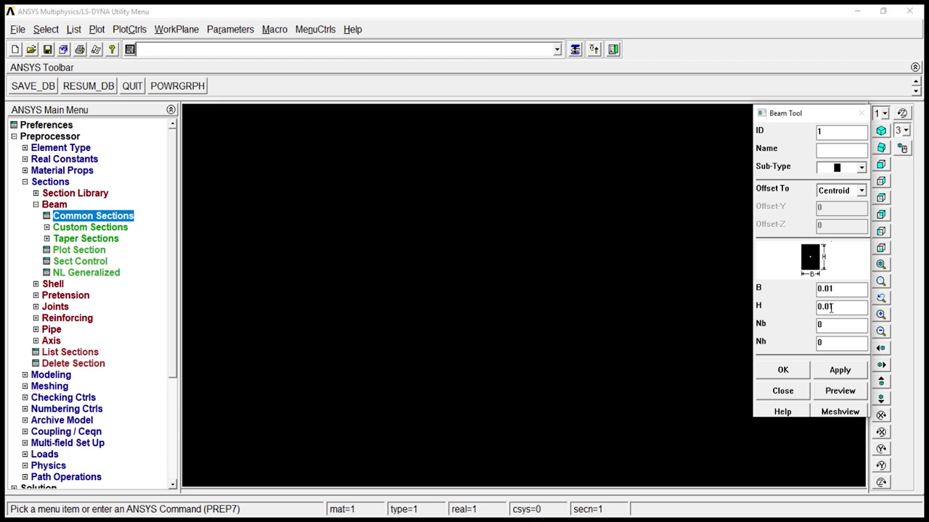
{"action": "left_click", "coordinate": [783, 370]}
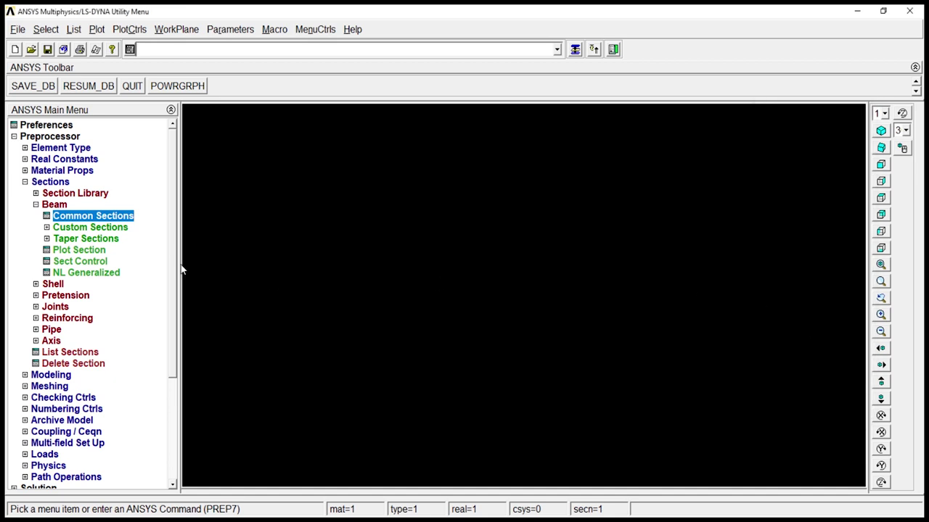
{"action": "left_click", "coordinate": [62, 205]}
{"action": "left_click", "coordinate": [62, 185]}
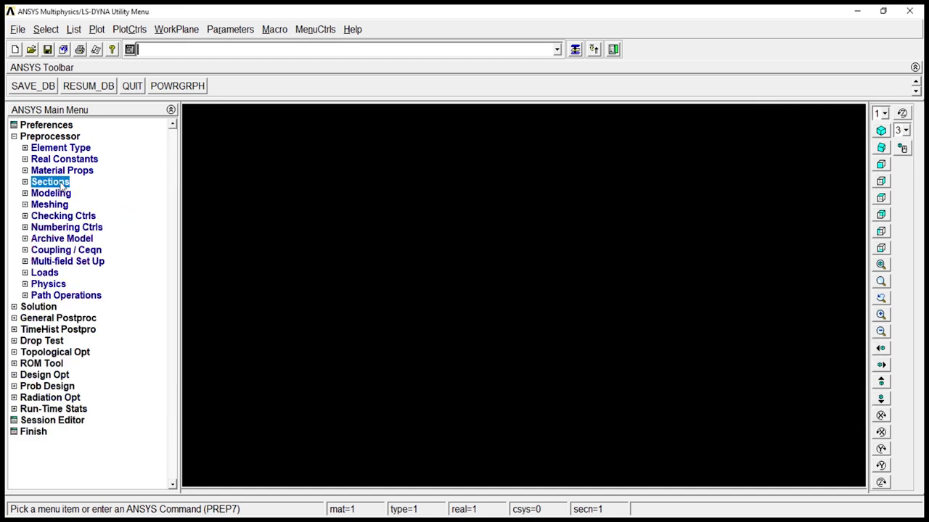
Create keypoint 1 in the active coordinate system with its X location at 0.
{"action": "left_click", "coordinate": [62, 193]}
{"action": "left_click", "coordinate": [63, 205]}
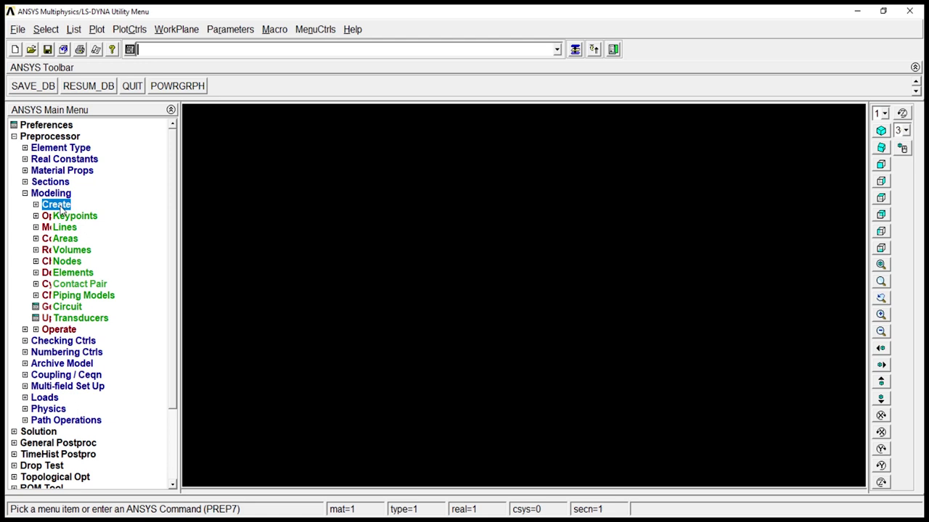
{"action": "left_click", "coordinate": [67, 216]}
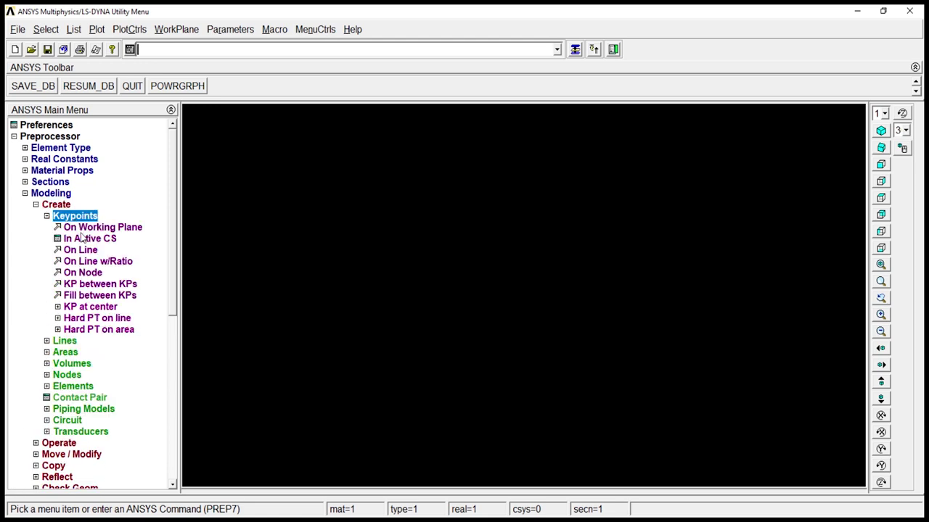
{"action": "left_click", "coordinate": [84, 240]}
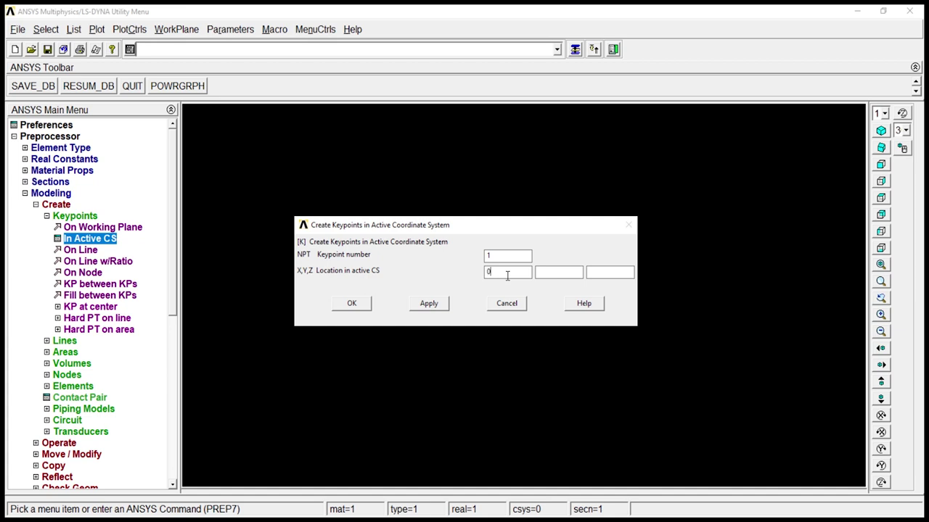
{"action": "left_click", "coordinate": [439, 305]}
Create keypoint 2 on the X axis at the beam's far end and finish keypoint creation.
{"action": "left_click", "coordinate": [498, 259]}
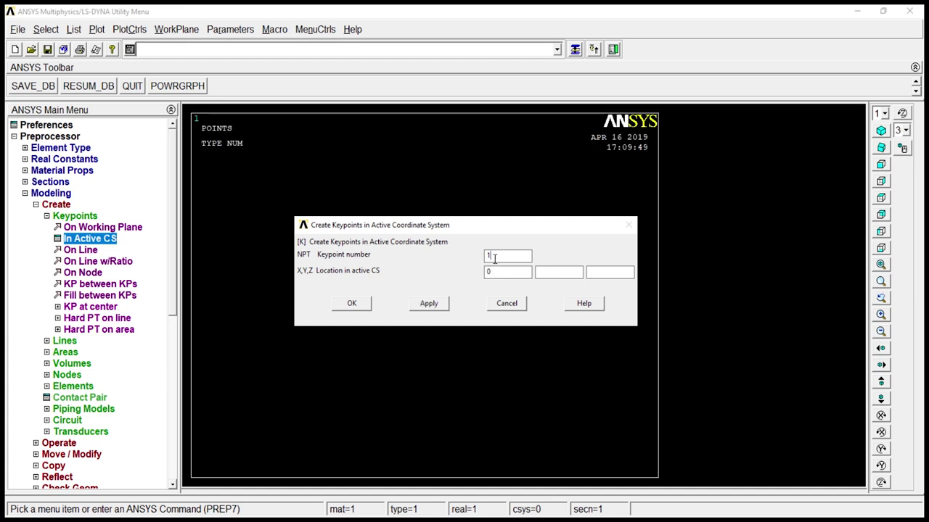
{"action": "type", "text": "2"}
{"action": "left_click", "coordinate": [350, 303]}
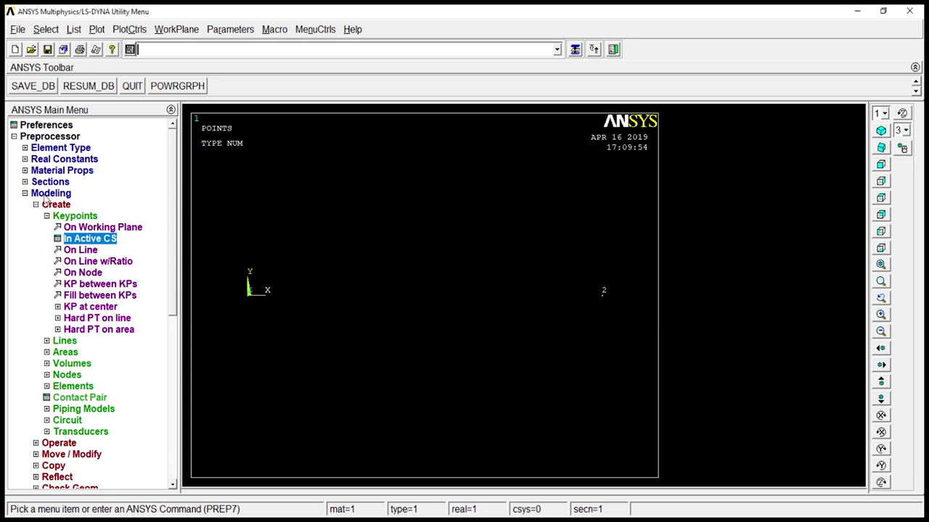
Create a straight line from keypoint 1 to keypoint 2.
{"action": "left_click", "coordinate": [56, 217]}
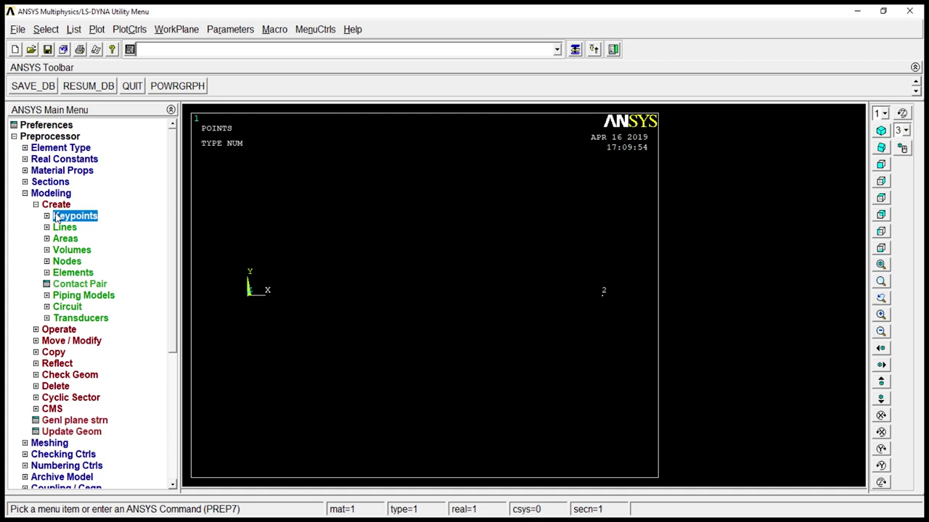
{"action": "left_click", "coordinate": [65, 228]}
{"action": "left_click", "coordinate": [71, 239]}
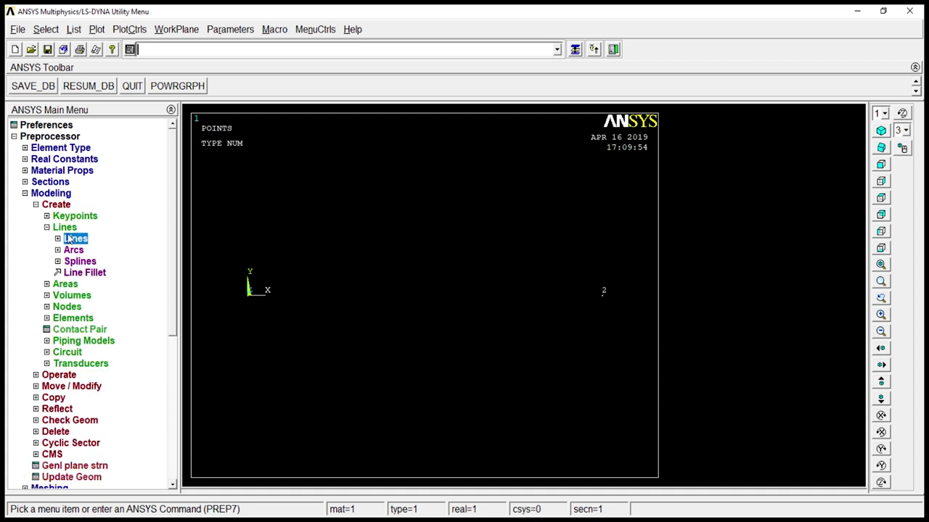
{"action": "left_click", "coordinate": [86, 251]}
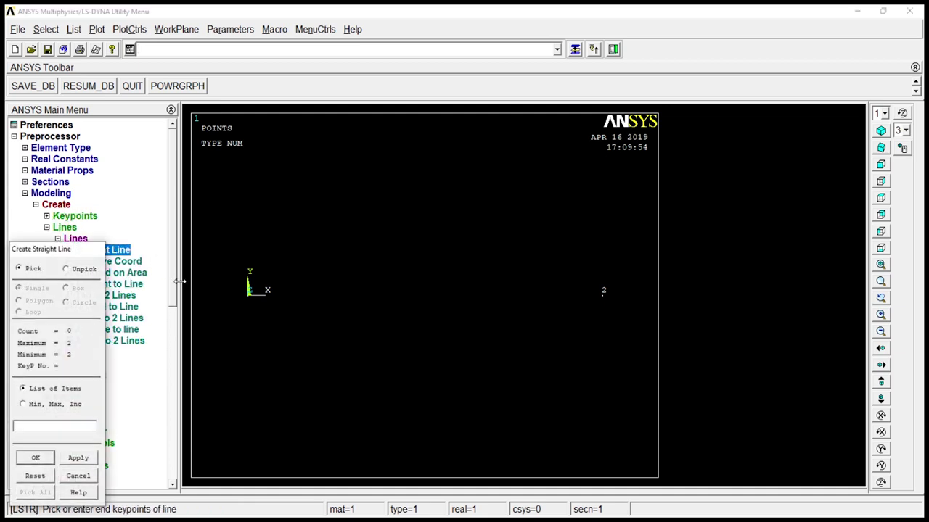
{"action": "left_click", "coordinate": [244, 307]}
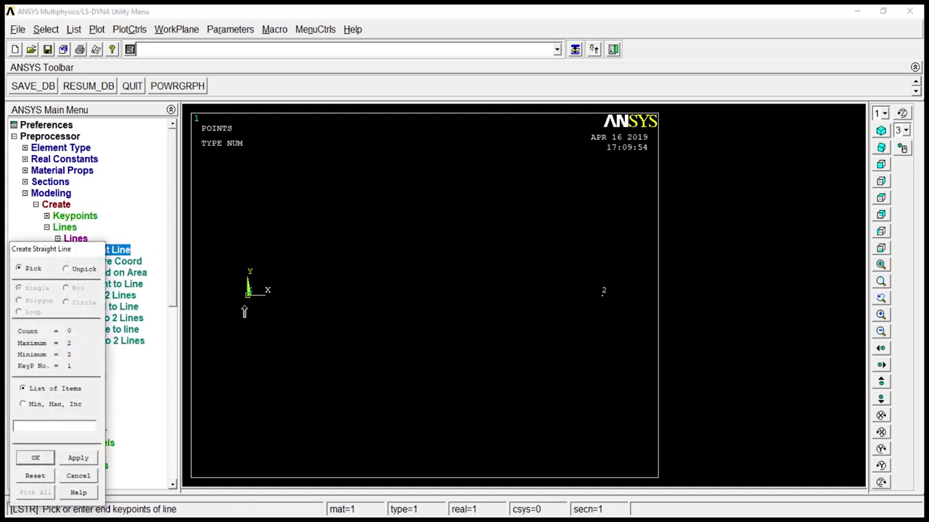
{"action": "left_click", "coordinate": [592, 318]}
{"action": "left_click", "coordinate": [35, 458]}
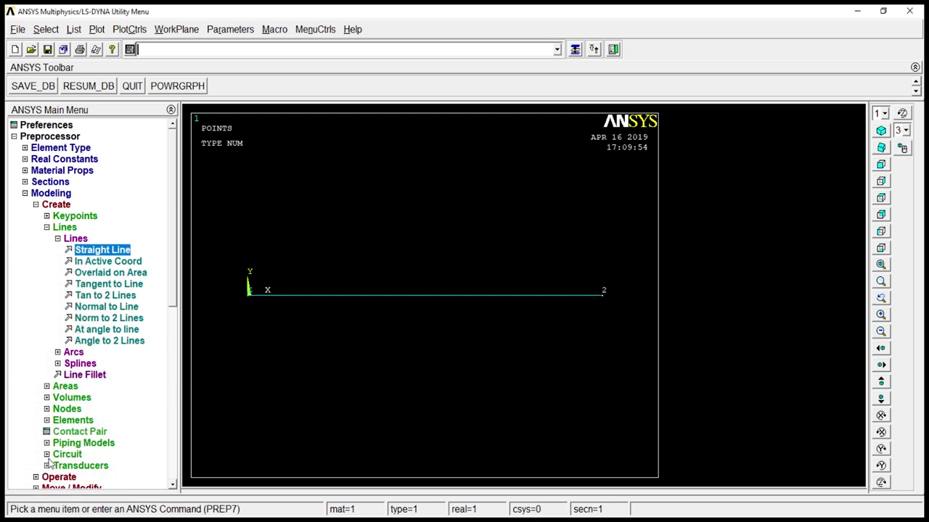
Set the number of element divisions on the beam line to 100 using manual sizing of picked lines.
{"action": "left_click", "coordinate": [72, 227]}
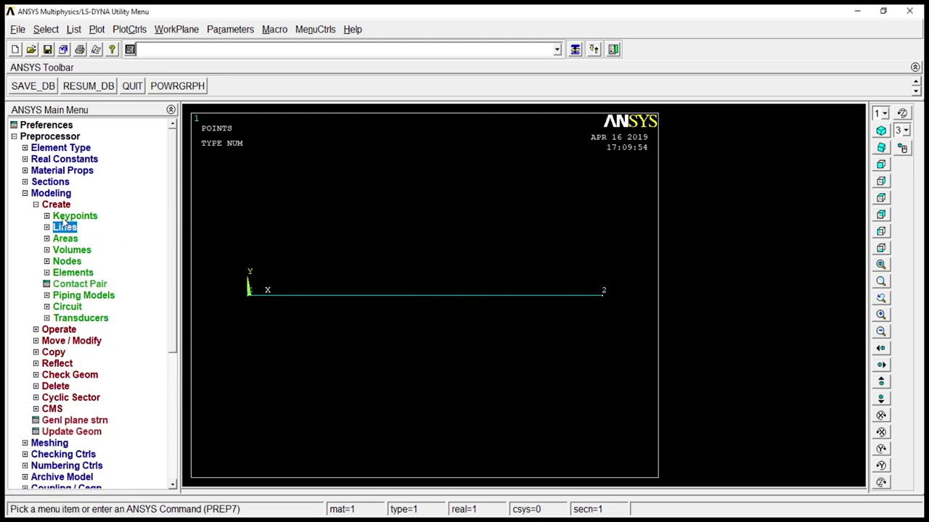
{"action": "left_click", "coordinate": [62, 206]}
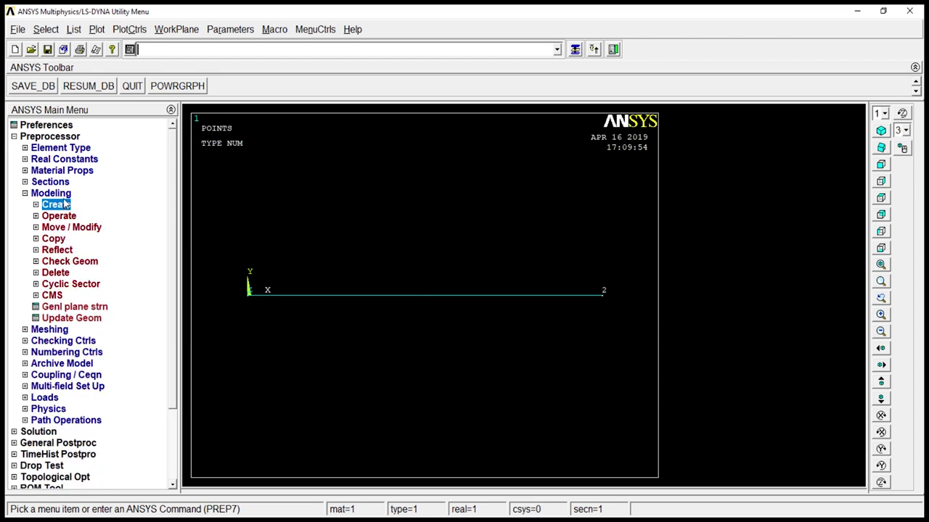
{"action": "left_click", "coordinate": [62, 194]}
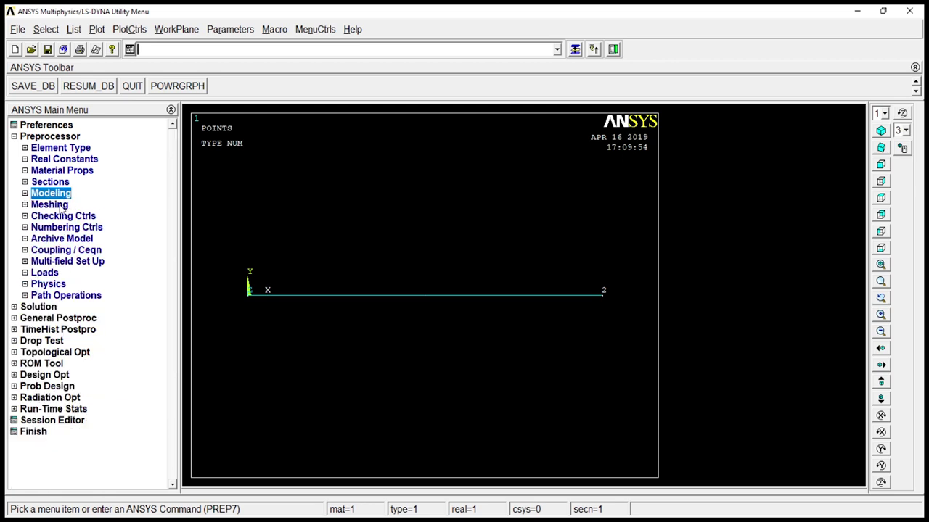
{"action": "left_click", "coordinate": [62, 206]}
{"action": "left_click", "coordinate": [66, 240]}
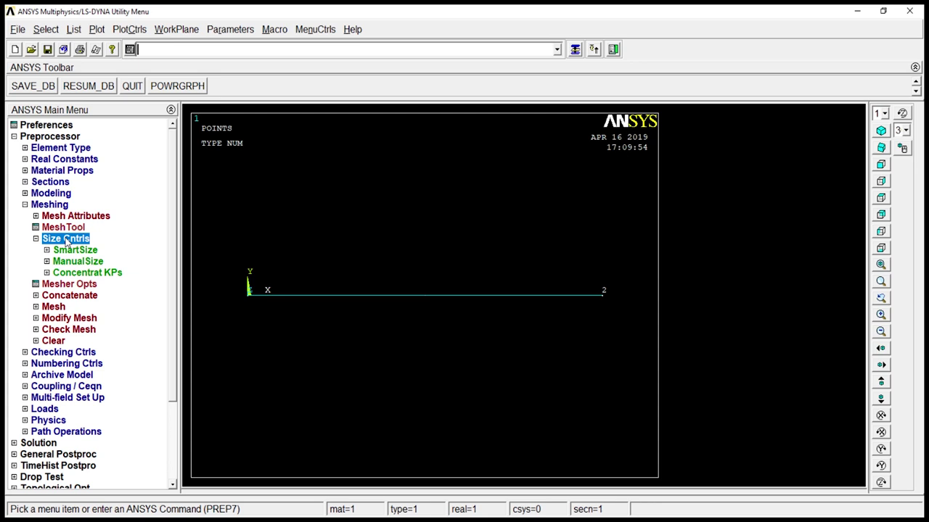
{"action": "left_click", "coordinate": [79, 263]}
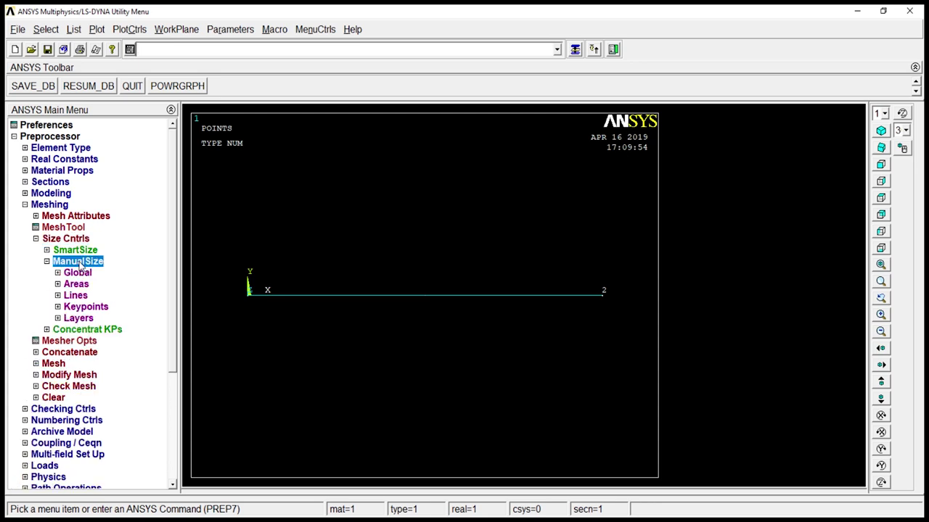
{"action": "left_click", "coordinate": [82, 297]}
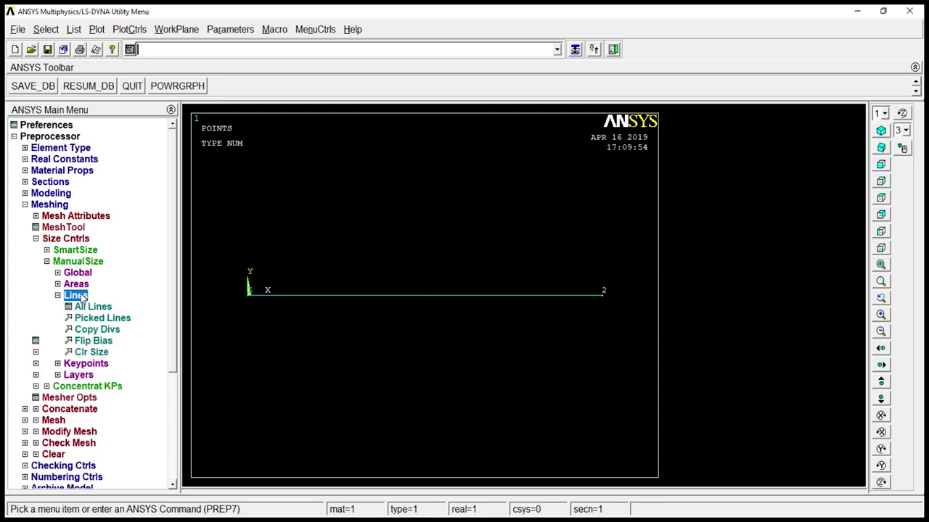
{"action": "left_click", "coordinate": [98, 320]}
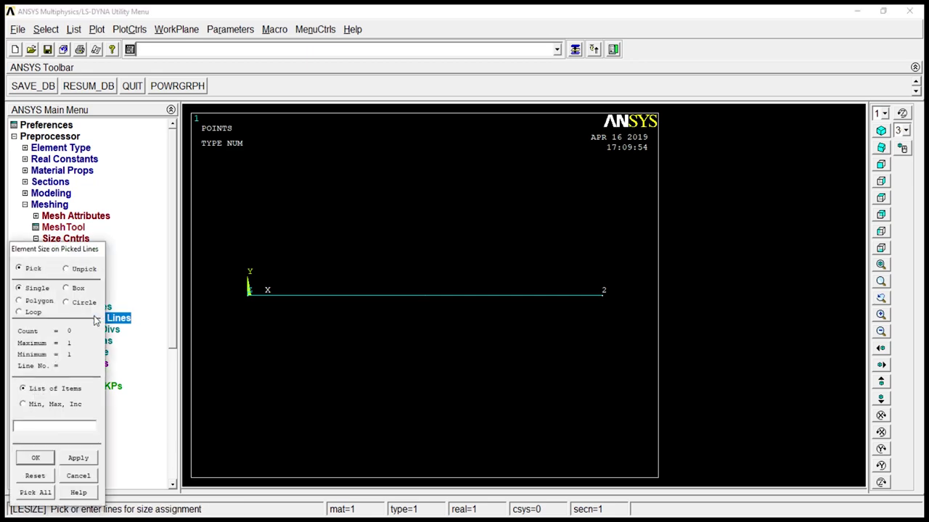
{"action": "left_click", "coordinate": [349, 313]}
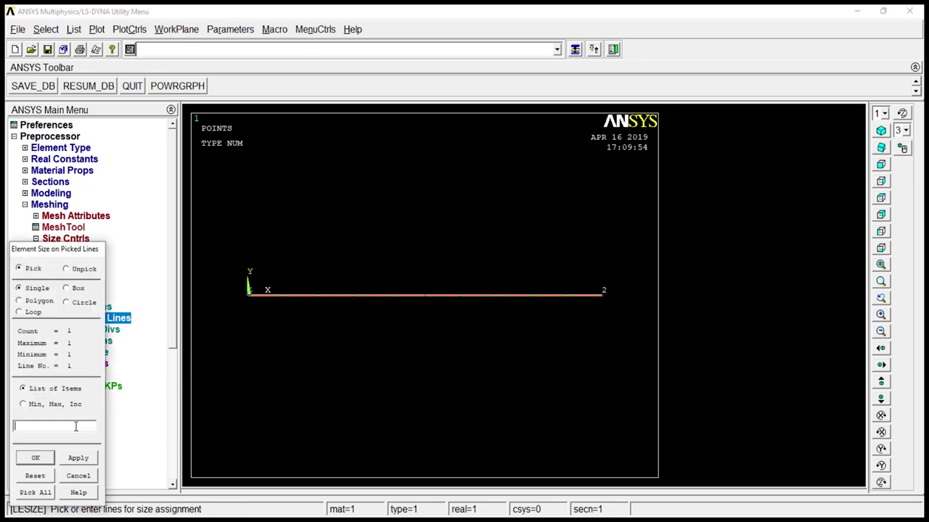
{"action": "left_click", "coordinate": [36, 459]}
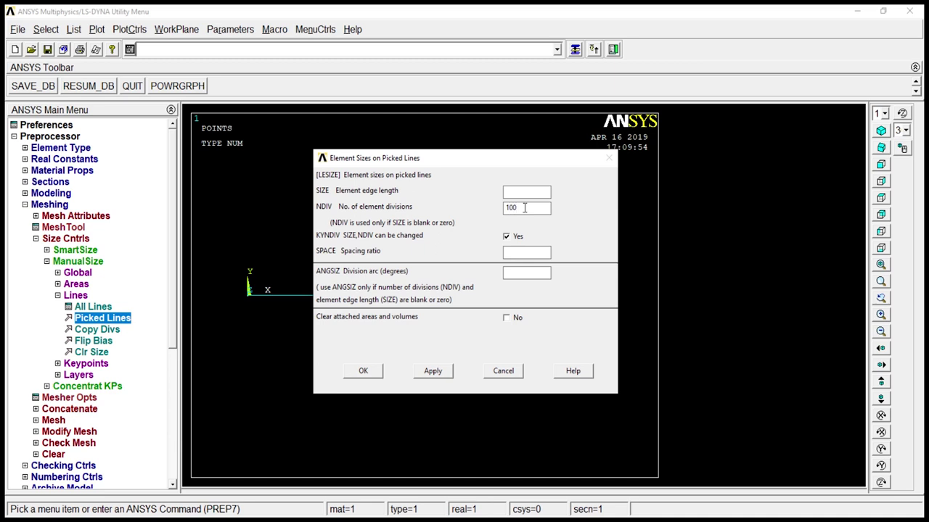
{"action": "left_click", "coordinate": [365, 370]}
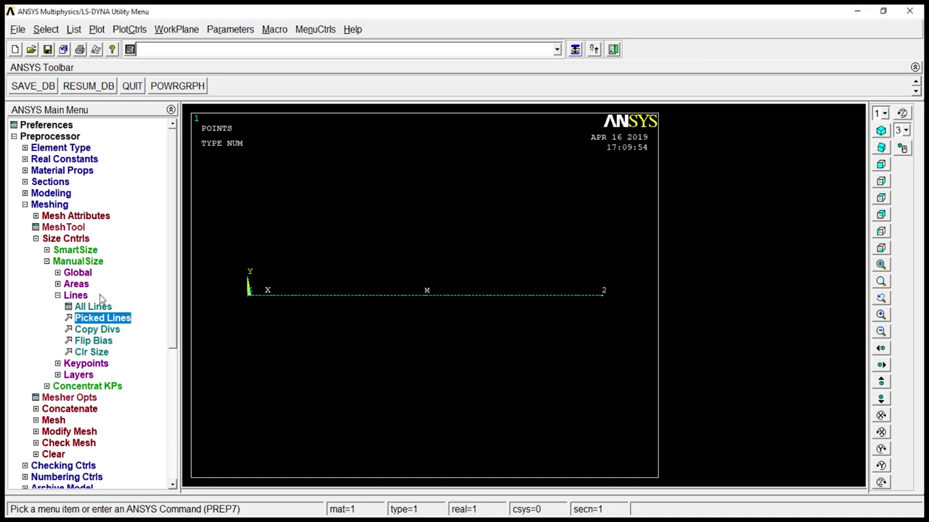
Mesh the beam line with the MeshTool.
{"action": "double_click", "coordinate": [66, 239]}
{"action": "left_click", "coordinate": [73, 229]}
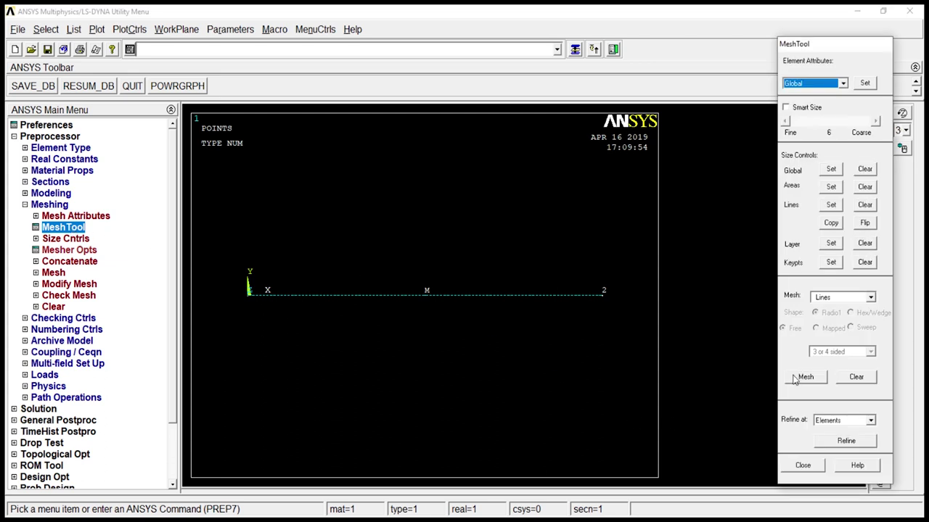
{"action": "left_click", "coordinate": [804, 377]}
{"action": "left_click", "coordinate": [412, 295]}
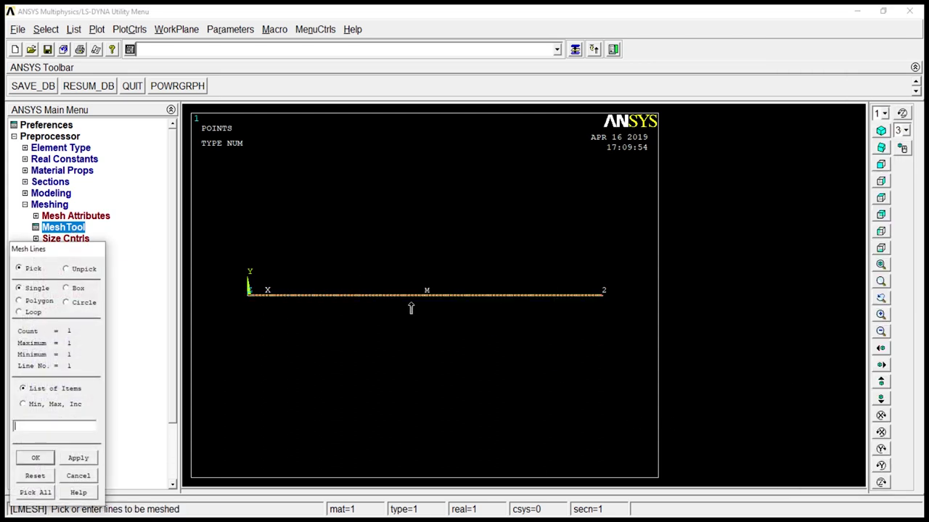
{"action": "left_click", "coordinate": [38, 458]}
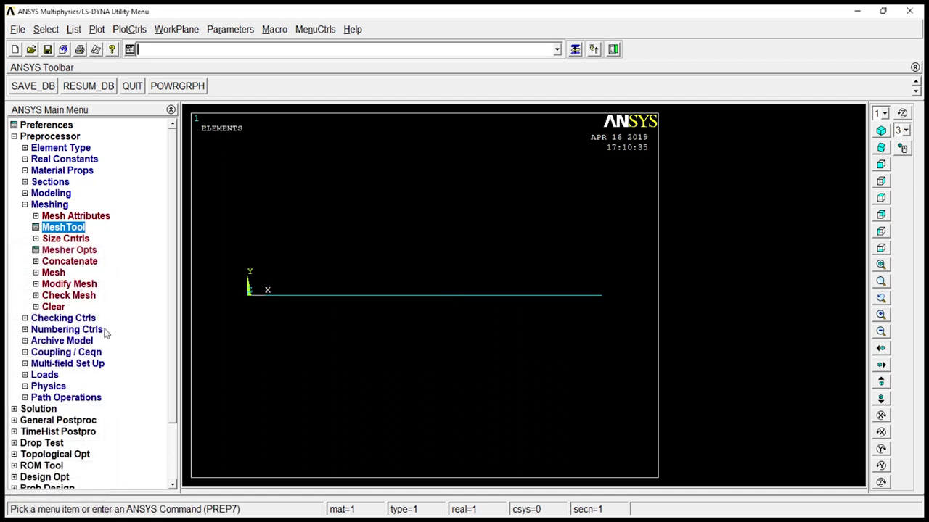
Leave meshing and set the new solution's analysis type to Harmonic.
{"action": "left_click", "coordinate": [56, 205]}
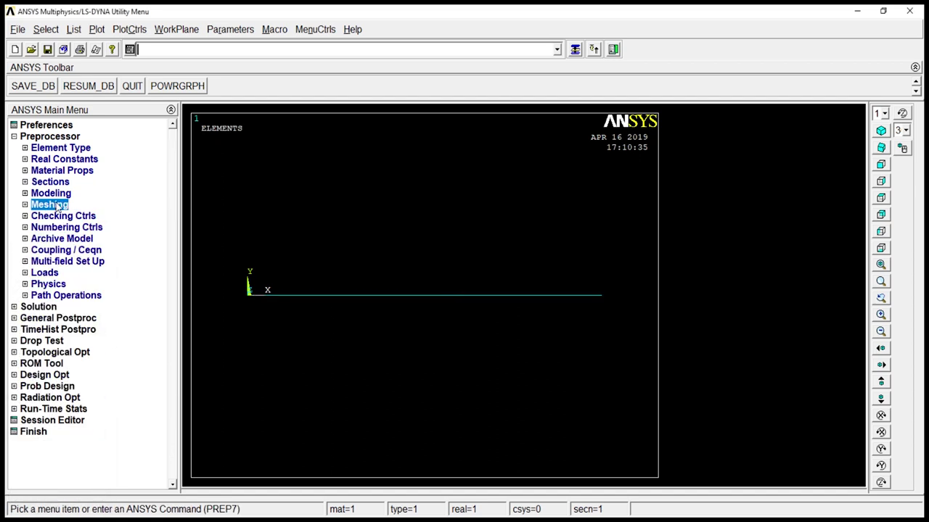
{"action": "left_click", "coordinate": [48, 308]}
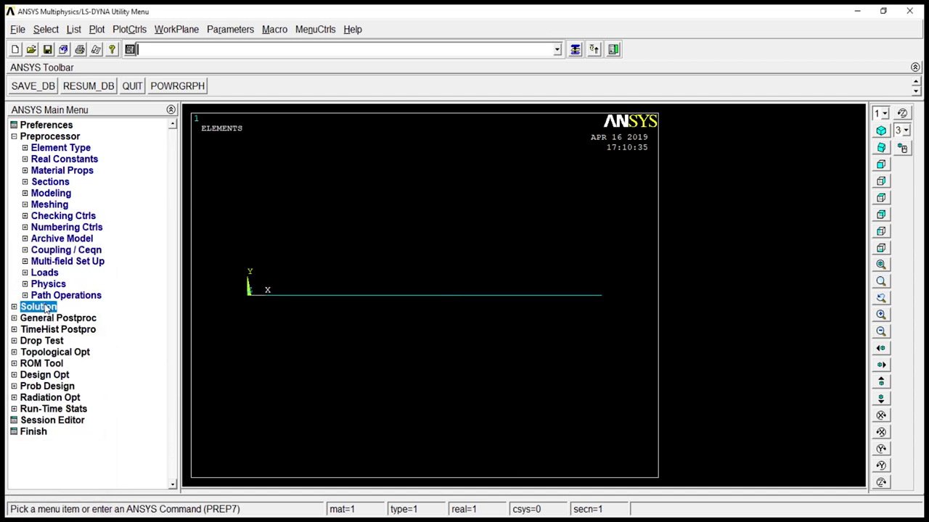
{"action": "left_click", "coordinate": [72, 159]}
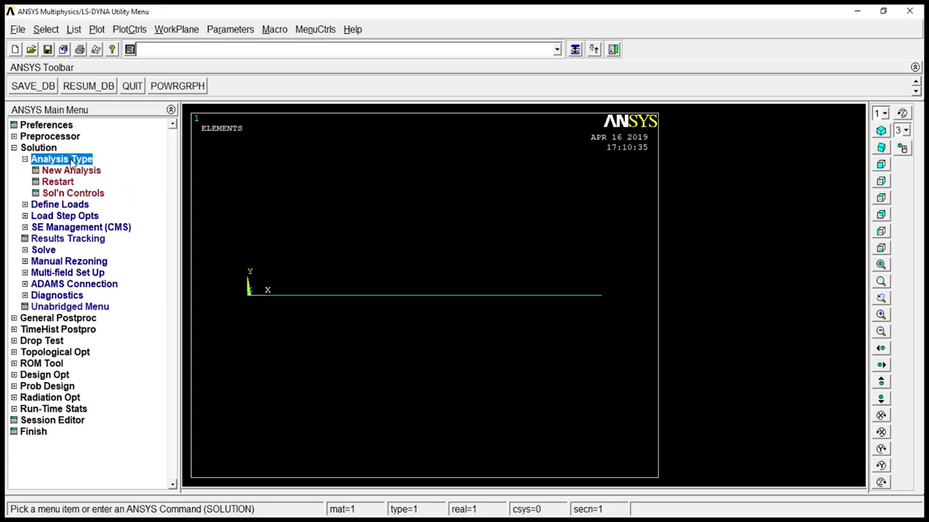
{"action": "left_click", "coordinate": [72, 170]}
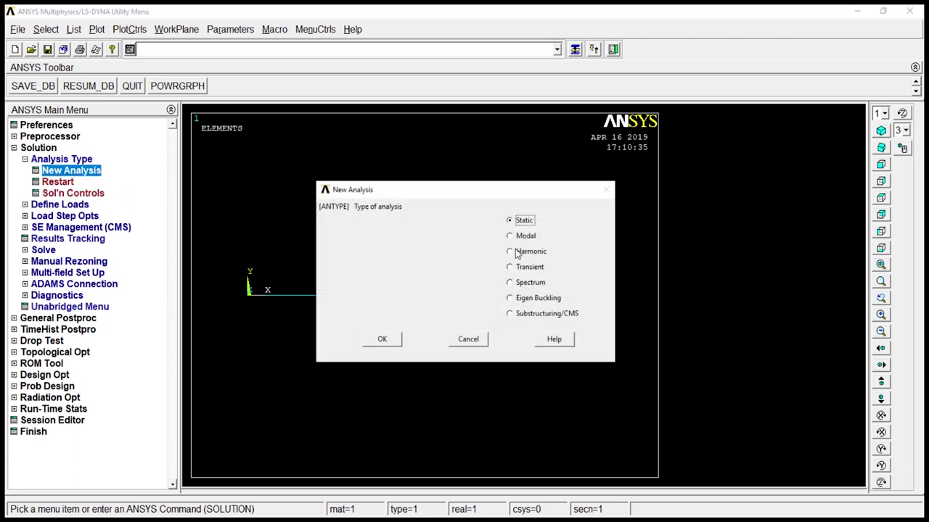
{"action": "left_click", "coordinate": [517, 253]}
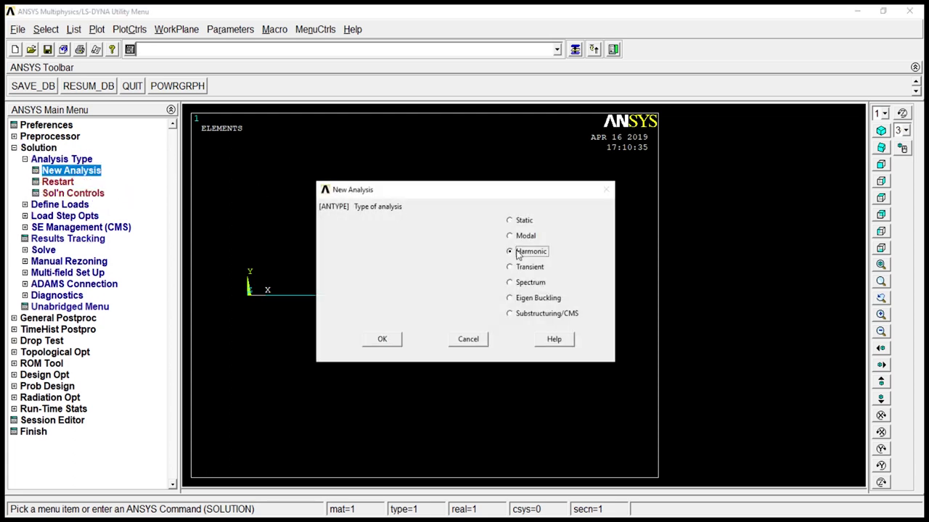
{"action": "left_click", "coordinate": [382, 339]}
Set the harmonic frequency range to 0–100 with 100 substeps and stepped boundary conditions.
{"action": "left_click", "coordinate": [66, 238]}
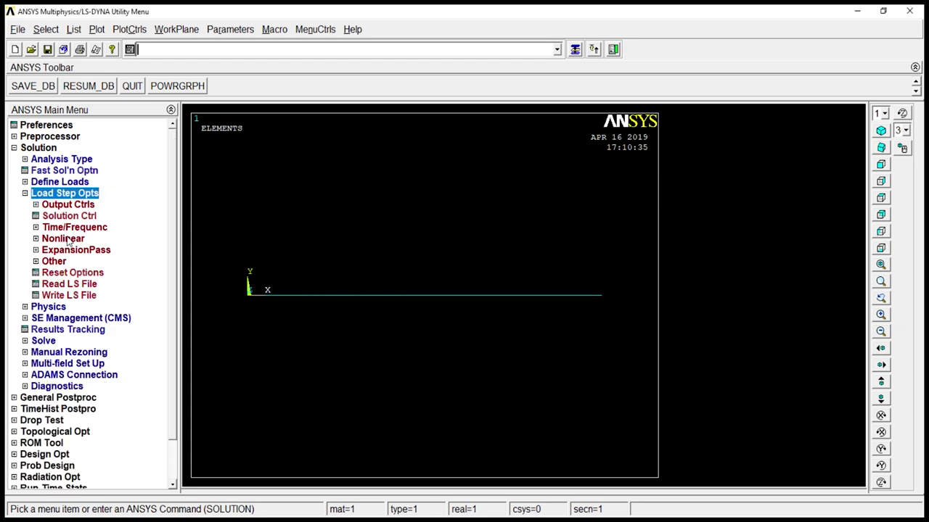
{"action": "left_click", "coordinate": [105, 228]}
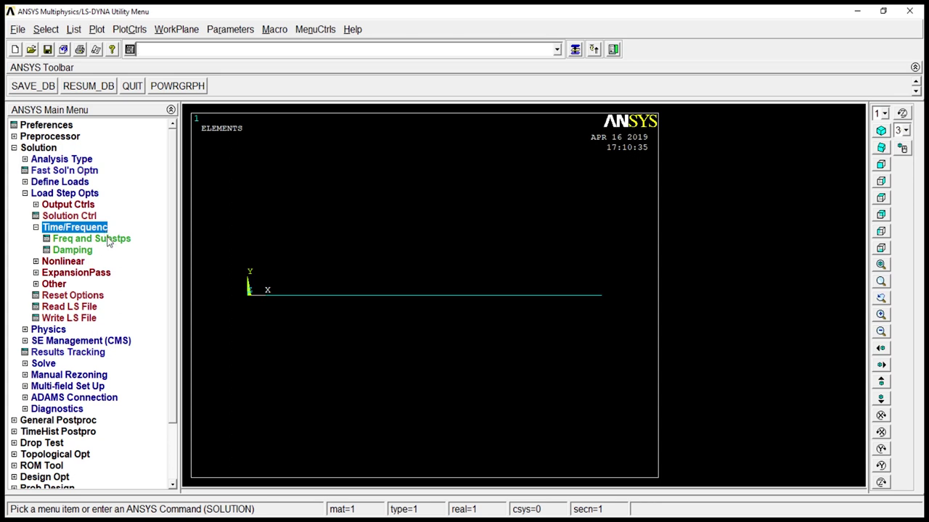
{"action": "left_click", "coordinate": [109, 242]}
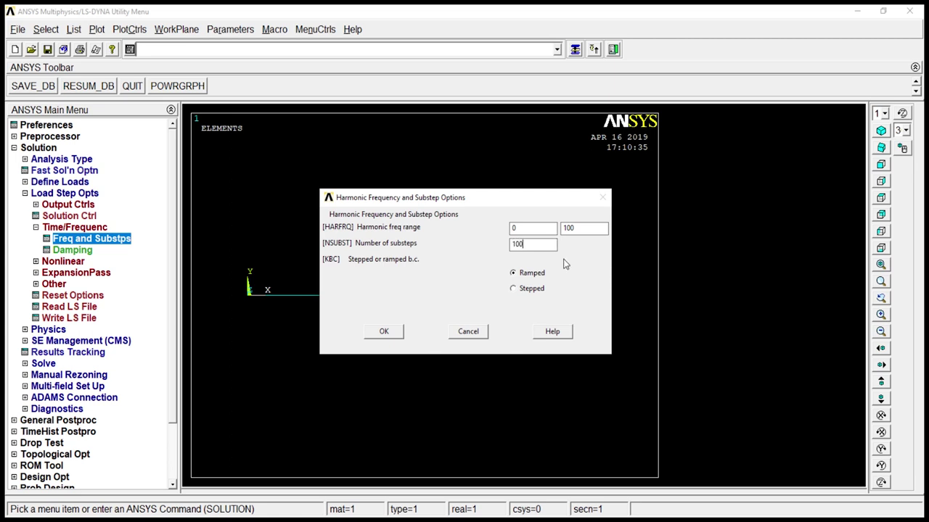
{"action": "left_click", "coordinate": [513, 289]}
{"action": "left_click", "coordinate": [384, 331]}
{"action": "left_click", "coordinate": [84, 195]}
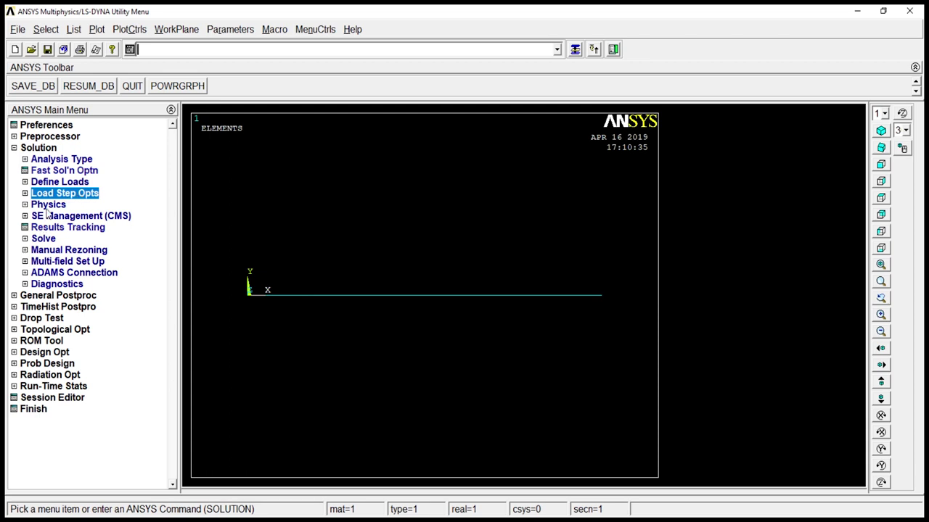
Constrain all degrees of freedom on the keypoint at the beam's origin end as a structural displacement load.
{"action": "left_click", "coordinate": [57, 182]}
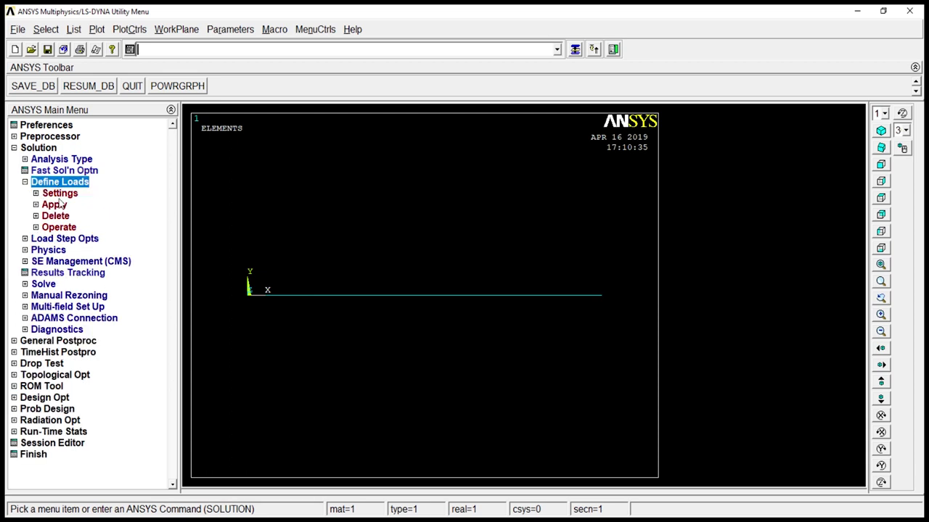
{"action": "left_click", "coordinate": [58, 205]}
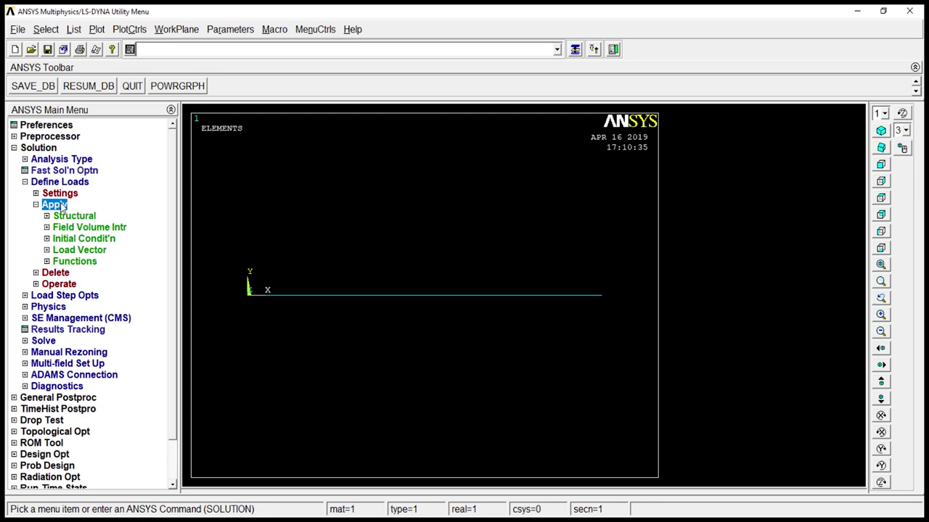
{"action": "left_click", "coordinate": [69, 216]}
{"action": "left_click", "coordinate": [79, 227]}
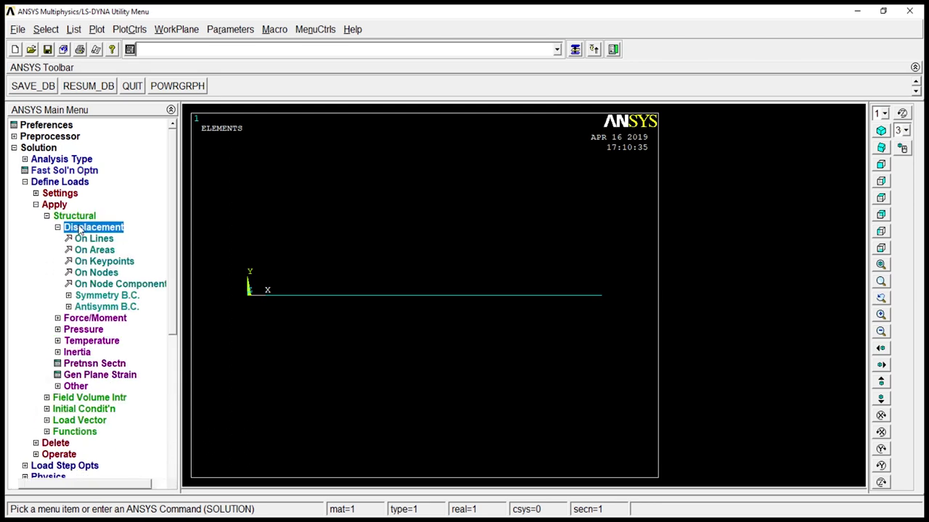
{"action": "left_click", "coordinate": [93, 263]}
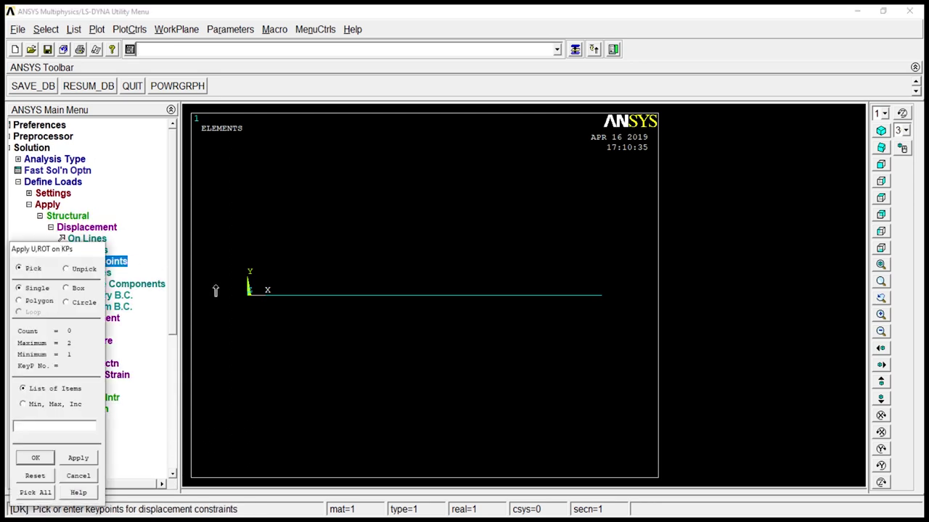
{"action": "left_click", "coordinate": [52, 457]}
{"action": "left_click", "coordinate": [534, 207]}
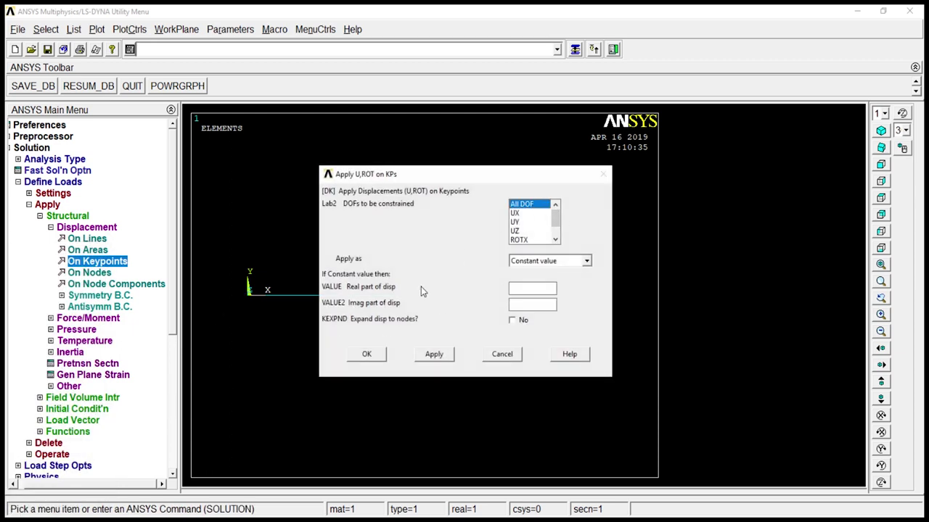
{"action": "left_click", "coordinate": [367, 355]}
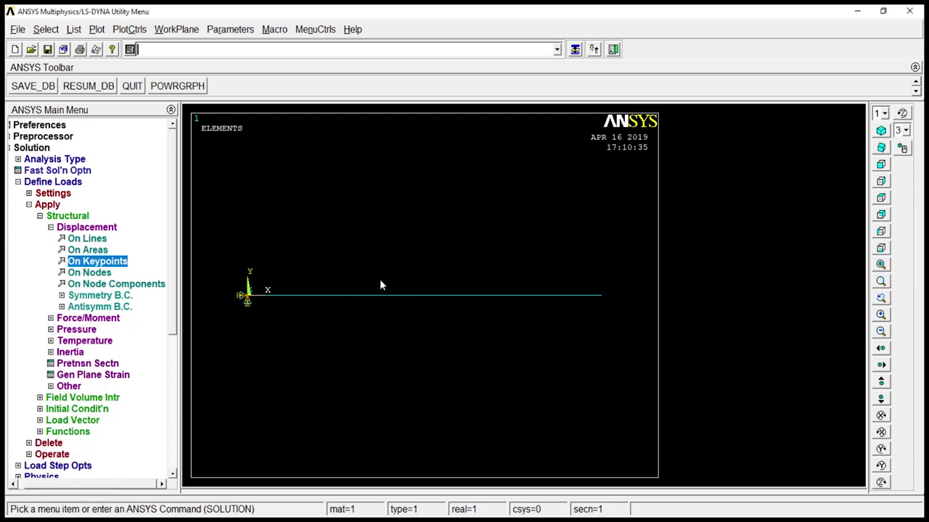
Apply a constant FY force with a real part of -100 on the keypoint at the beam's free end.
{"action": "left_click", "coordinate": [93, 227]}
{"action": "left_click", "coordinate": [95, 239]}
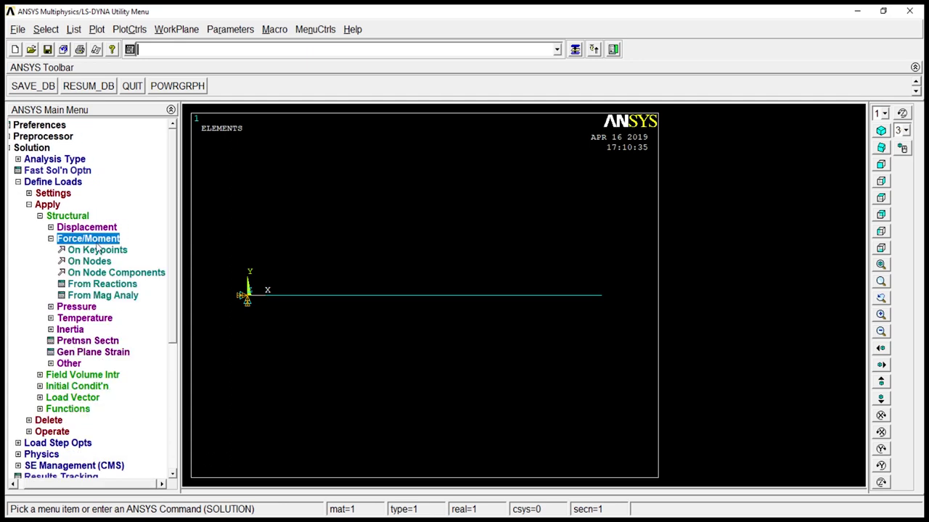
{"action": "left_click", "coordinate": [97, 250]}
{"action": "left_click", "coordinate": [602, 300]}
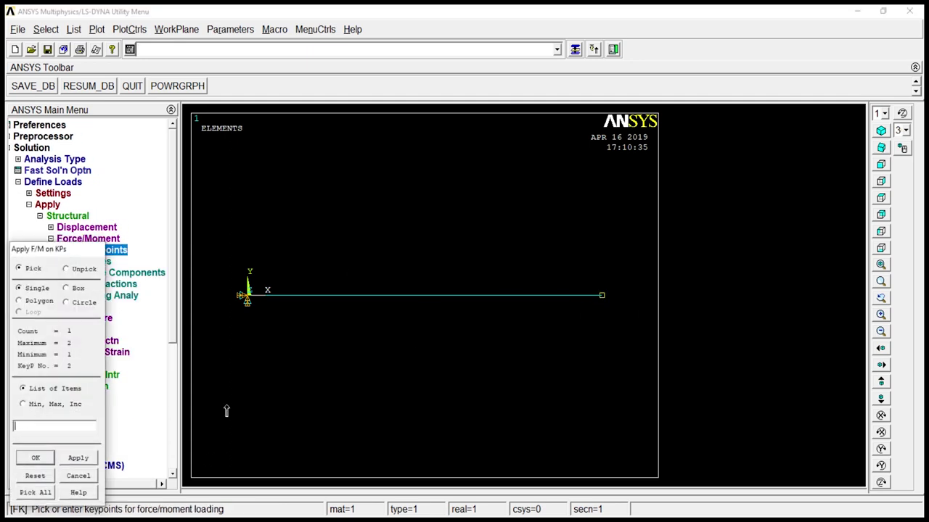
{"action": "left_click", "coordinate": [35, 458]}
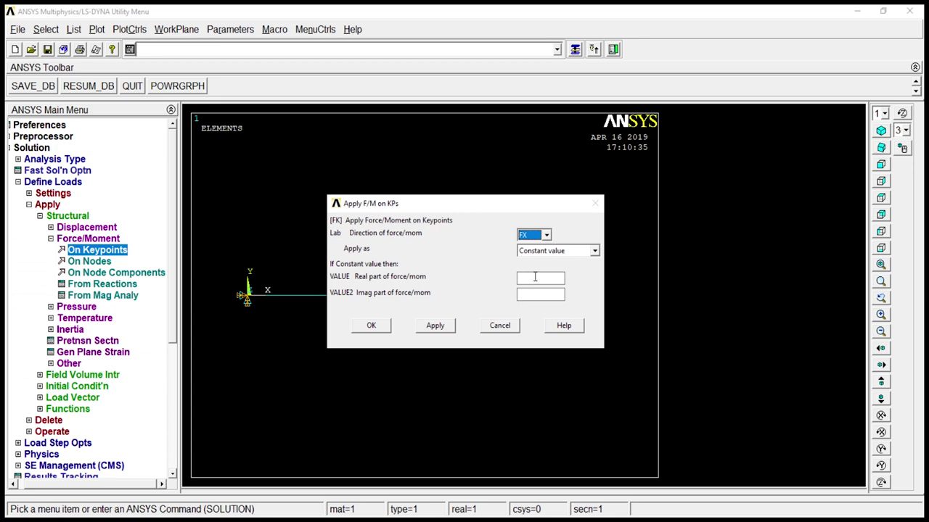
{"action": "left_click", "coordinate": [547, 236]}
{"action": "left_click", "coordinate": [528, 255]}
{"action": "left_click", "coordinate": [536, 279]}
{"action": "left_click", "coordinate": [379, 330]}
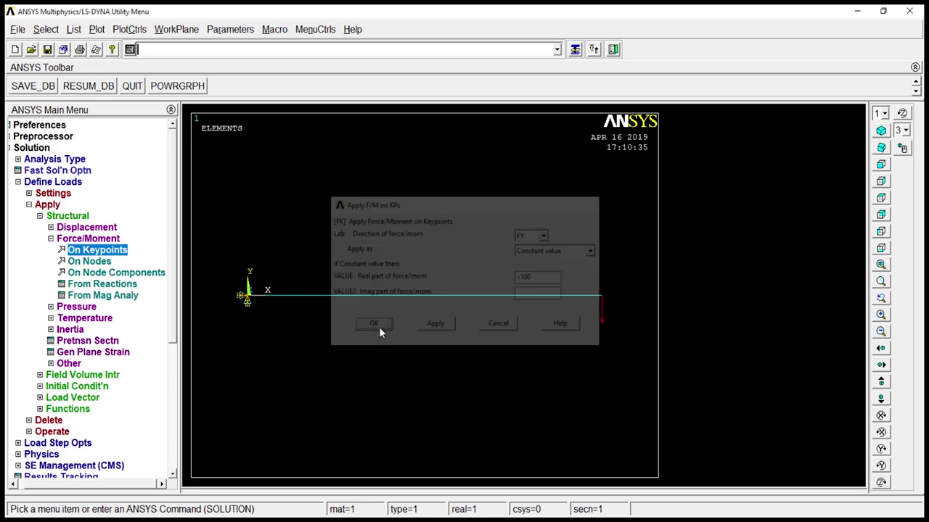
Solve the current load step and dismiss the solution note and status listing.
{"action": "left_click", "coordinate": [60, 184]}
{"action": "left_click", "coordinate": [49, 239]}
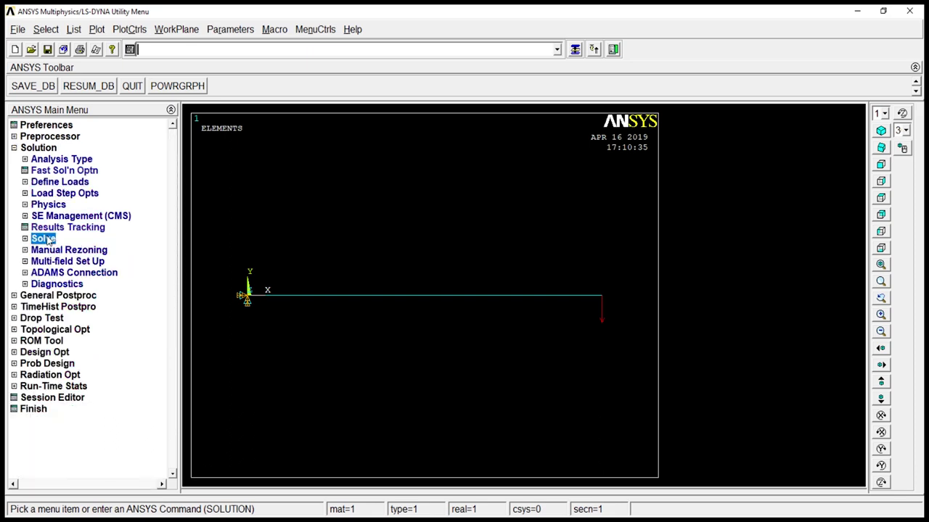
{"action": "left_click", "coordinate": [63, 251]}
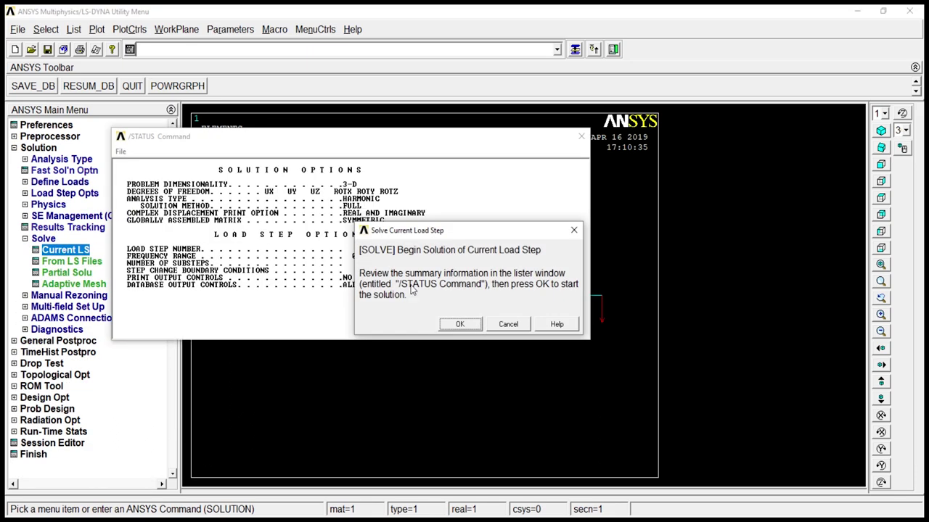
{"action": "left_click", "coordinate": [459, 326]}
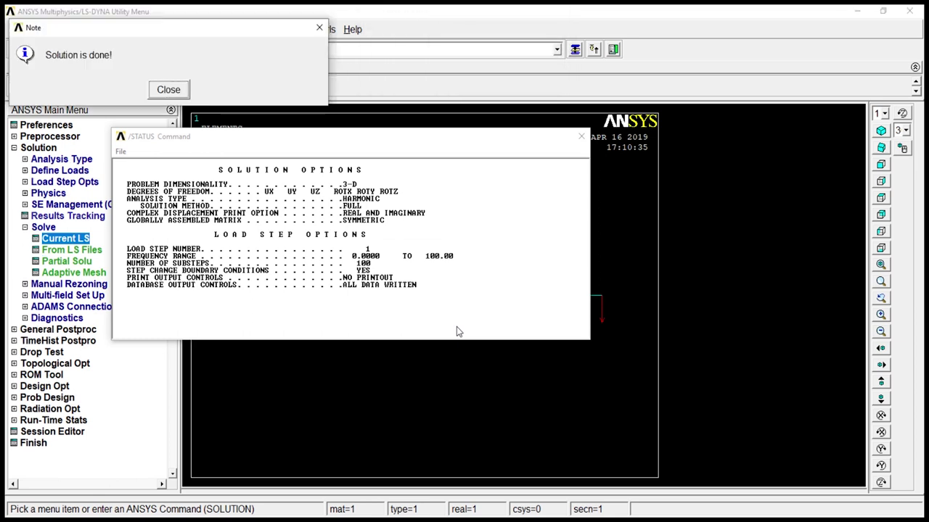
{"action": "left_click", "coordinate": [169, 90]}
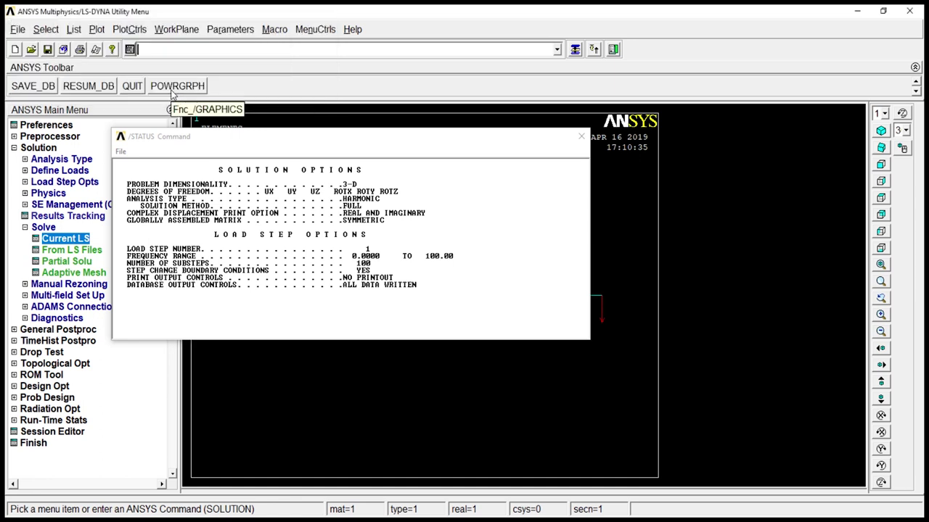
{"action": "left_click", "coordinate": [580, 136]}
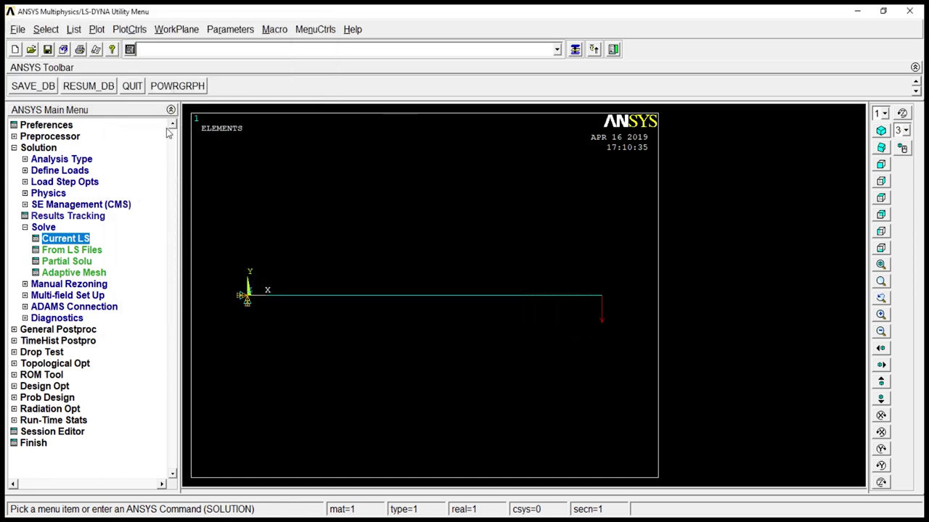
Add a time-history variable for the Y-component of displacement at the node on the beam's loaded end.
{"action": "left_click", "coordinate": [52, 148]}
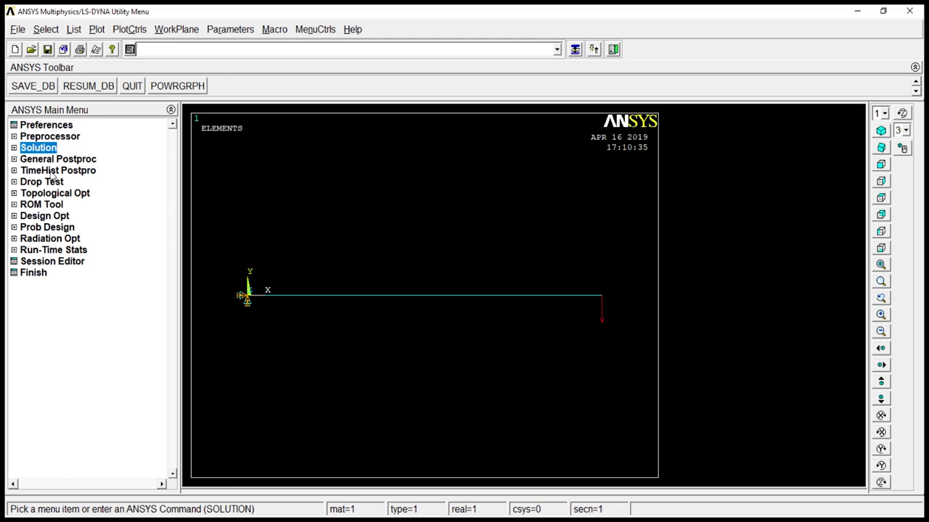
{"action": "left_click", "coordinate": [54, 171]}
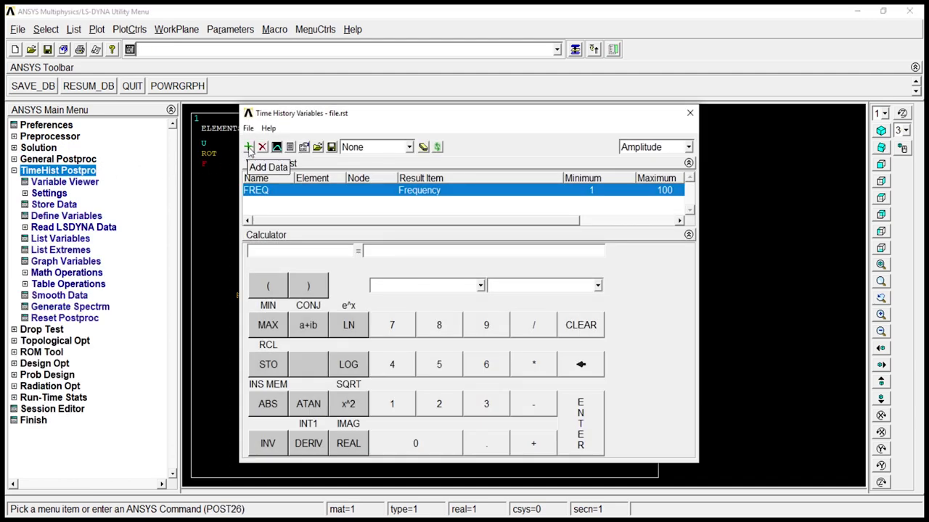
{"action": "left_click", "coordinate": [248, 147]}
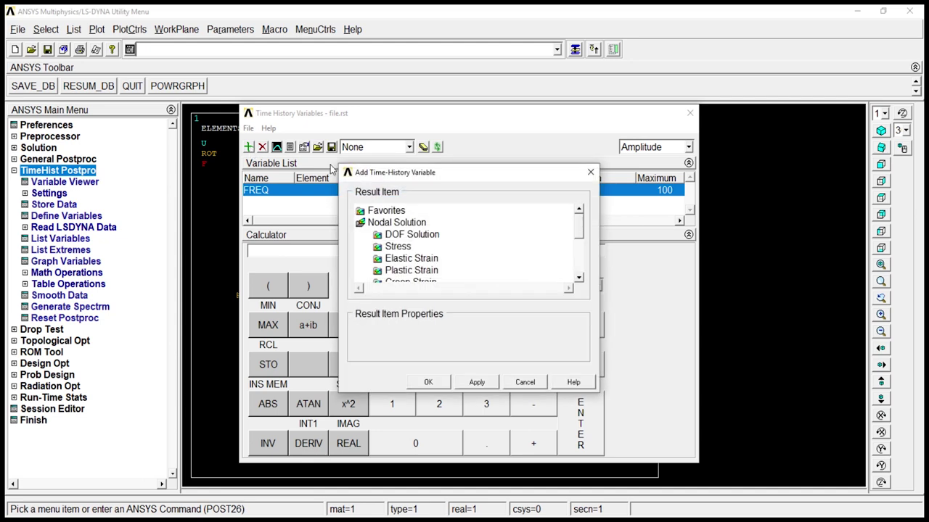
{"action": "double_click", "coordinate": [396, 237]}
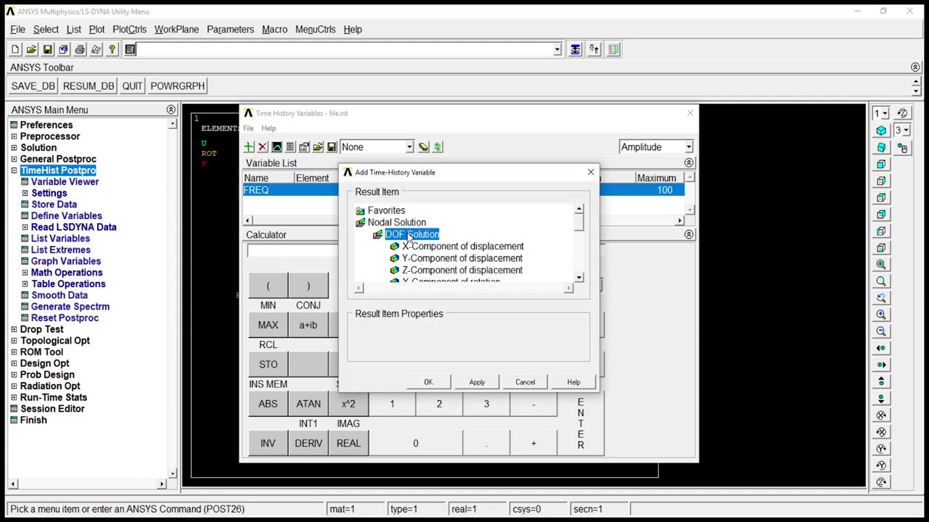
{"action": "left_click", "coordinate": [426, 260]}
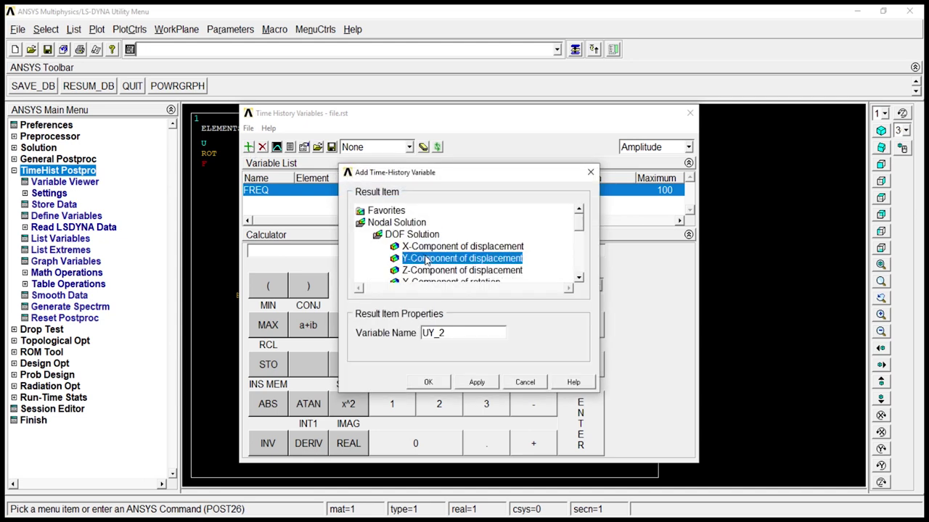
{"action": "left_click", "coordinate": [428, 382]}
{"action": "left_click_drag", "start_coordinate": [512, 123], "coordinate": [708, 356]}
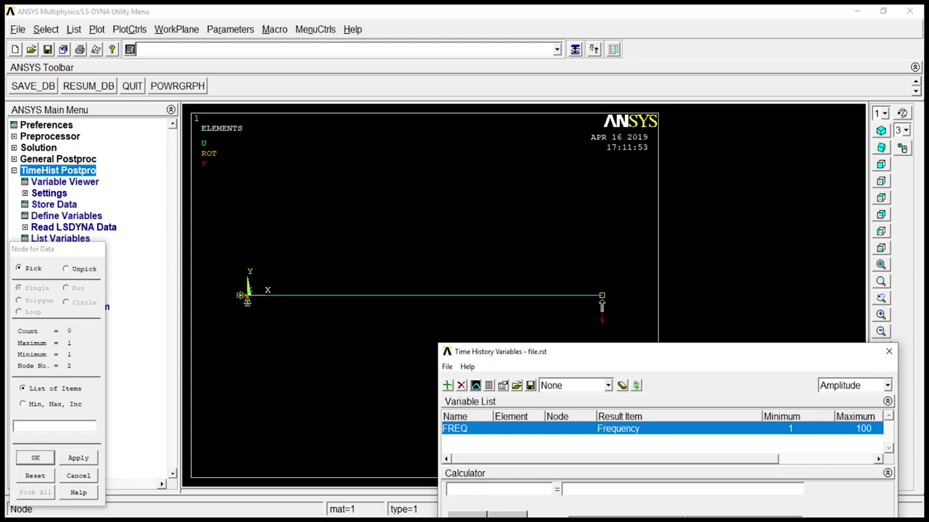
{"action": "left_click", "coordinate": [36, 458]}
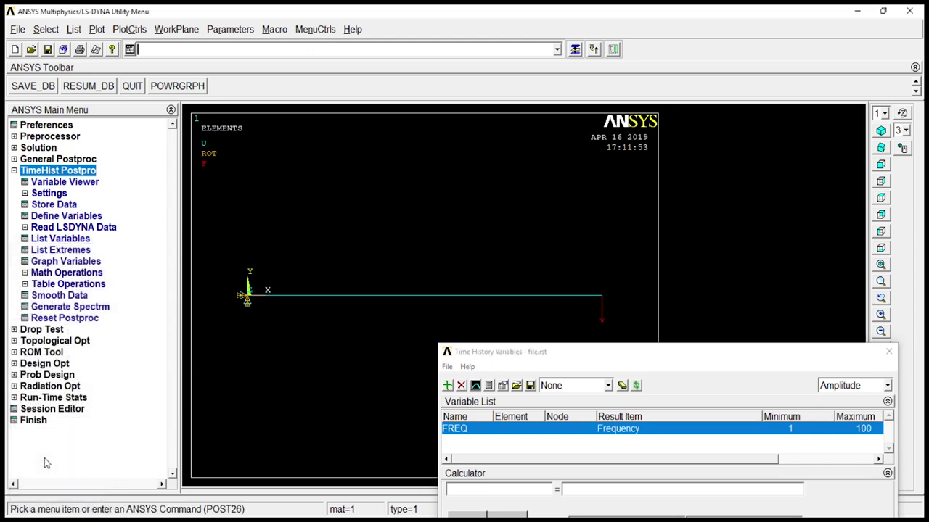
{"action": "left_click_drag", "start_coordinate": [532, 352], "coordinate": [410, 108]}
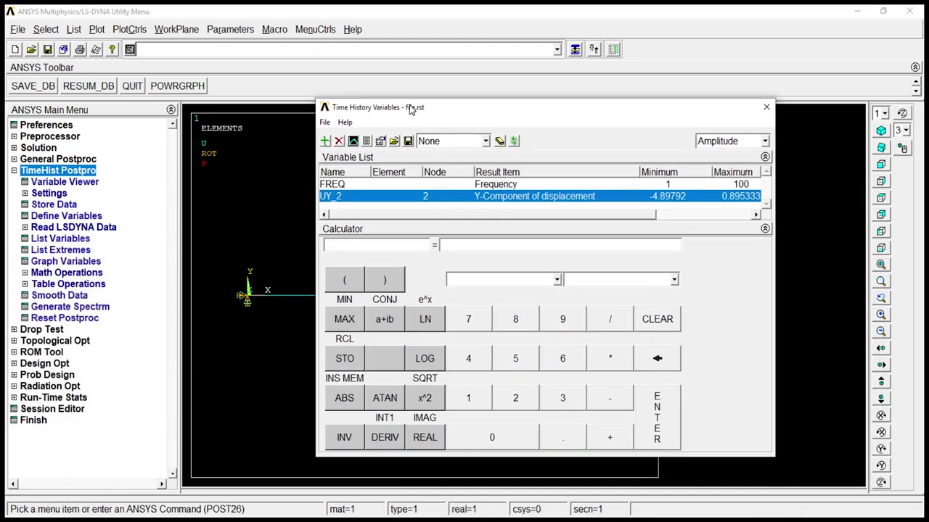
Graph the Y-displacement variable against frequency and close the Time History Variables window to view the plot.
{"action": "left_click", "coordinate": [352, 141]}
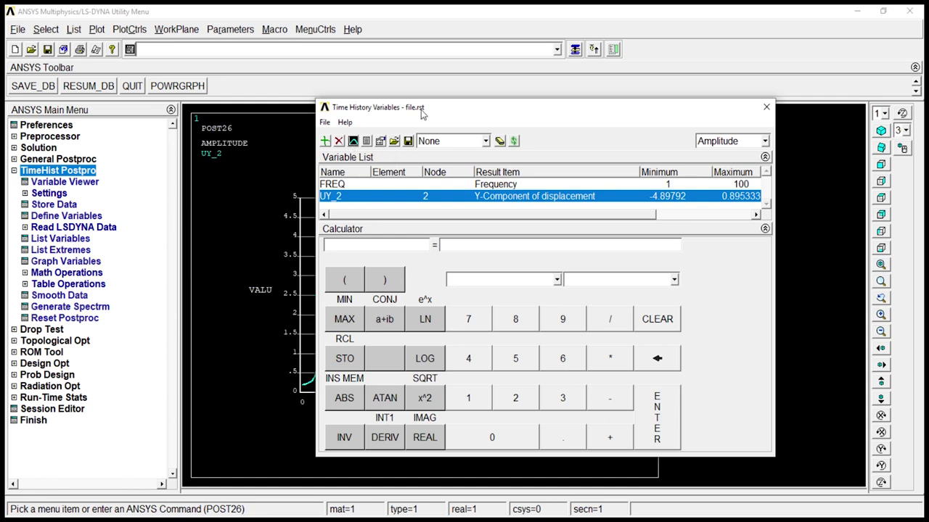
{"action": "left_click_drag", "start_coordinate": [446, 113], "coordinate": [683, 129]}
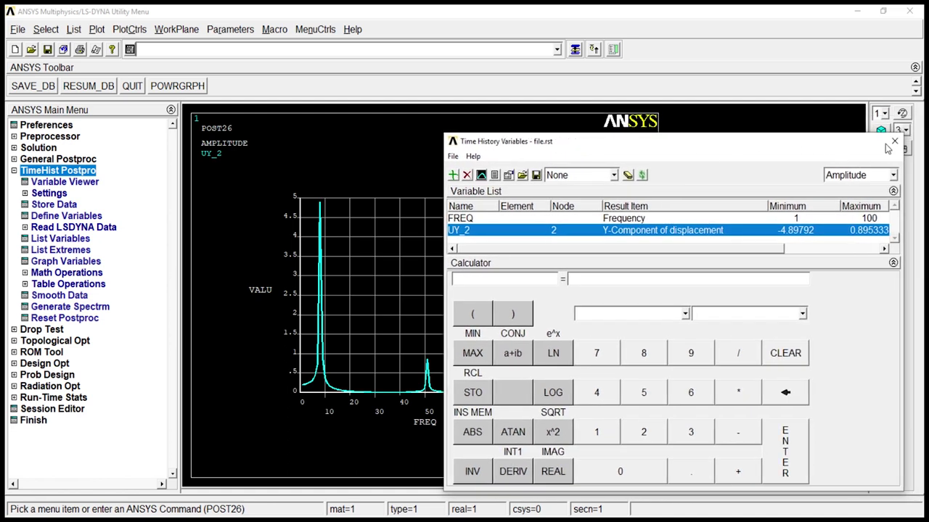
{"action": "left_click", "coordinate": [893, 143]}
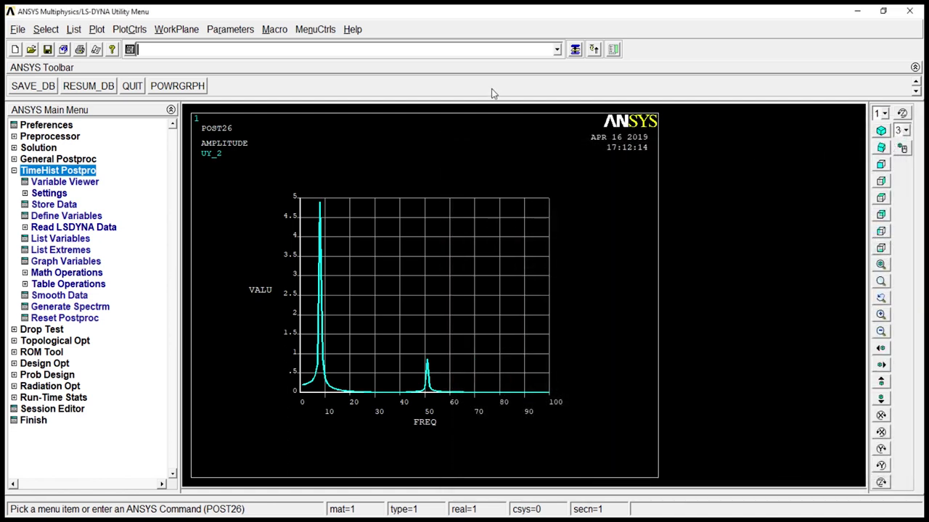
Set the graph's Y-axis scale to Logarithmic in the axes modifications for graph plots.
{"action": "left_click", "coordinate": [130, 29]}
{"action": "mouse_move", "coordinate": [150, 108]}
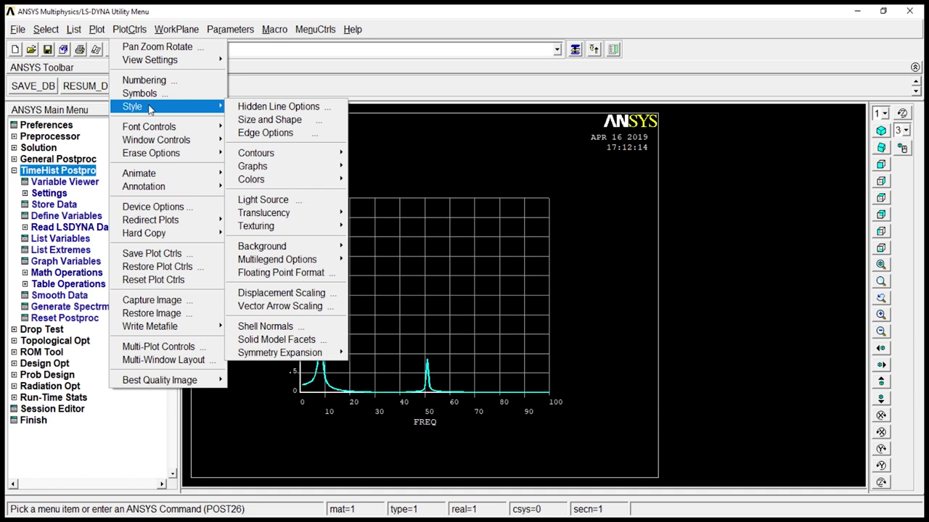
{"action": "mouse_move", "coordinate": [263, 167]}
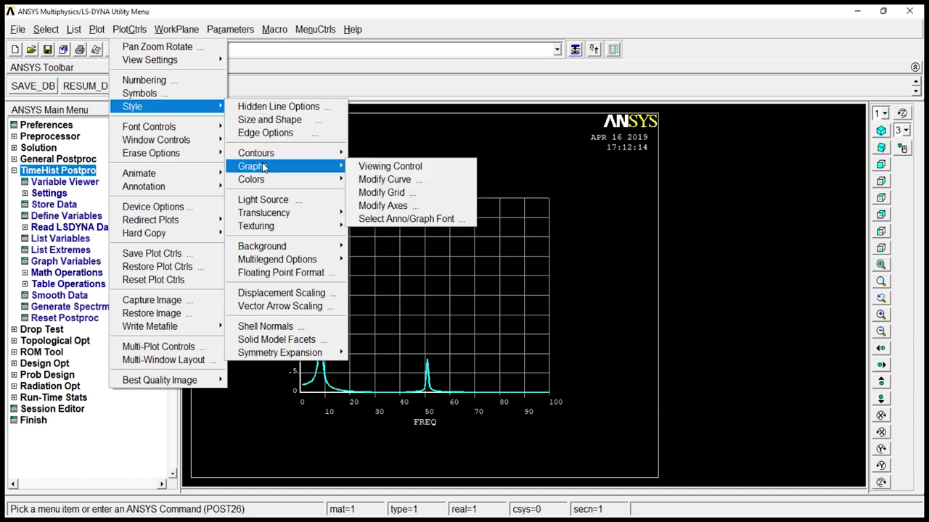
{"action": "left_click", "coordinate": [386, 205]}
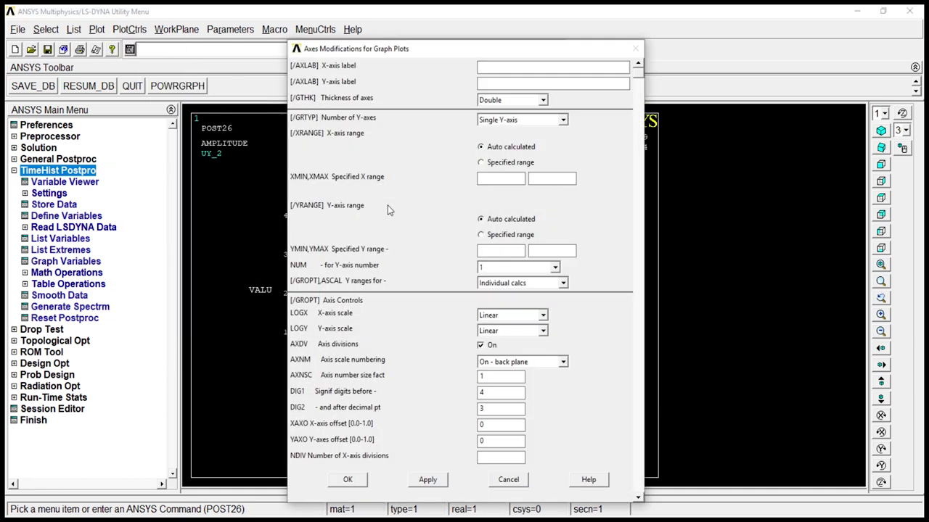
{"action": "left_click", "coordinate": [542, 331]}
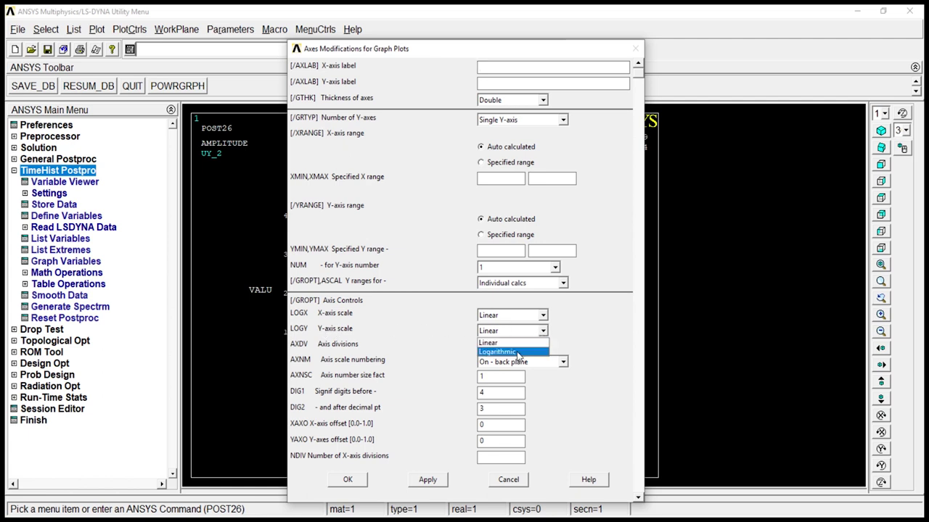
{"action": "left_click", "coordinate": [519, 352]}
{"action": "left_click", "coordinate": [348, 480]}
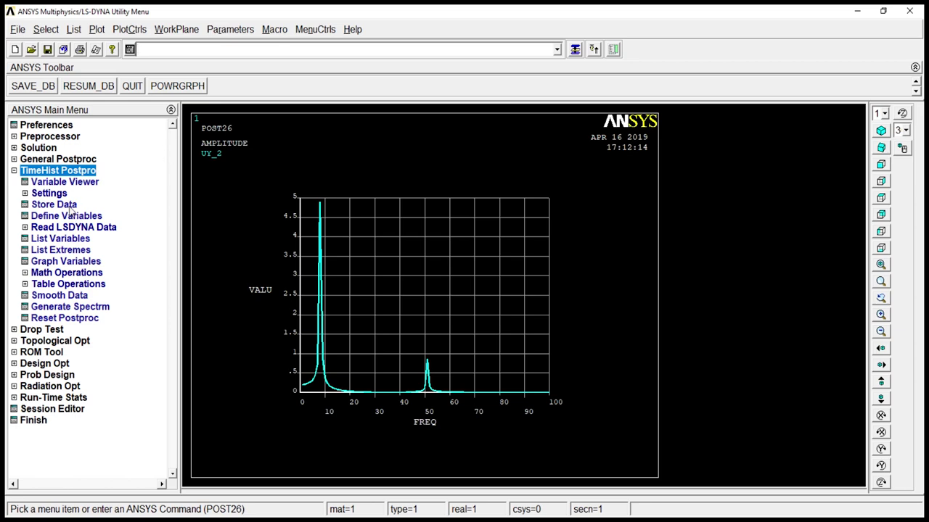
Reopen the time-history variables, replot the Y-displacement variable with the updated axis scale, and close the window.
{"action": "left_click", "coordinate": [70, 171]}
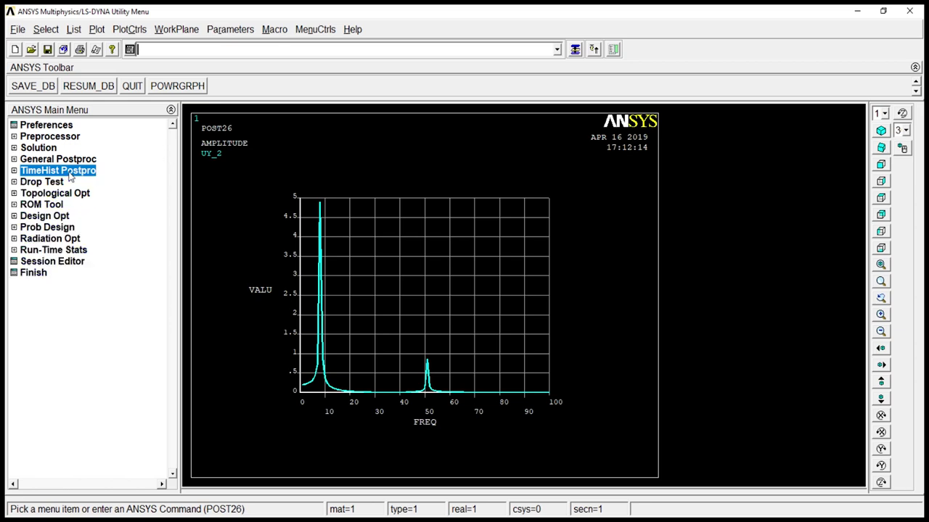
{"action": "left_click", "coordinate": [70, 174]}
{"action": "left_click_drag", "start_coordinate": [392, 119], "coordinate": [725, 135]}
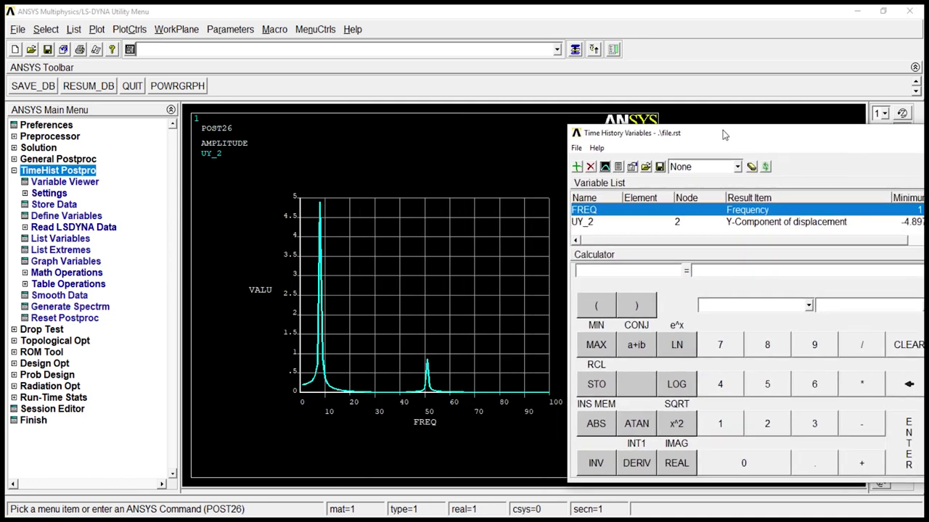
{"action": "left_click", "coordinate": [592, 223]}
{"action": "left_click", "coordinate": [605, 167]}
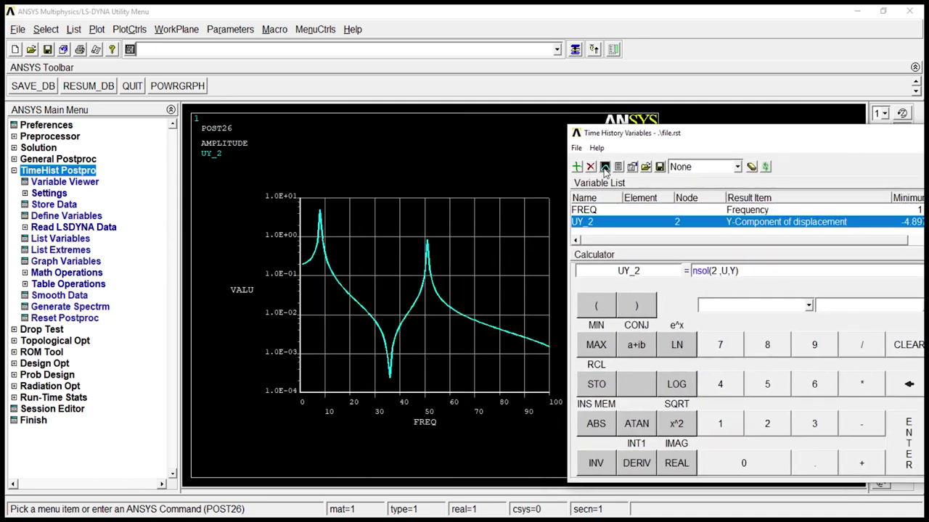
{"action": "left_click_drag", "start_coordinate": [806, 138], "coordinate": [710, 140]}
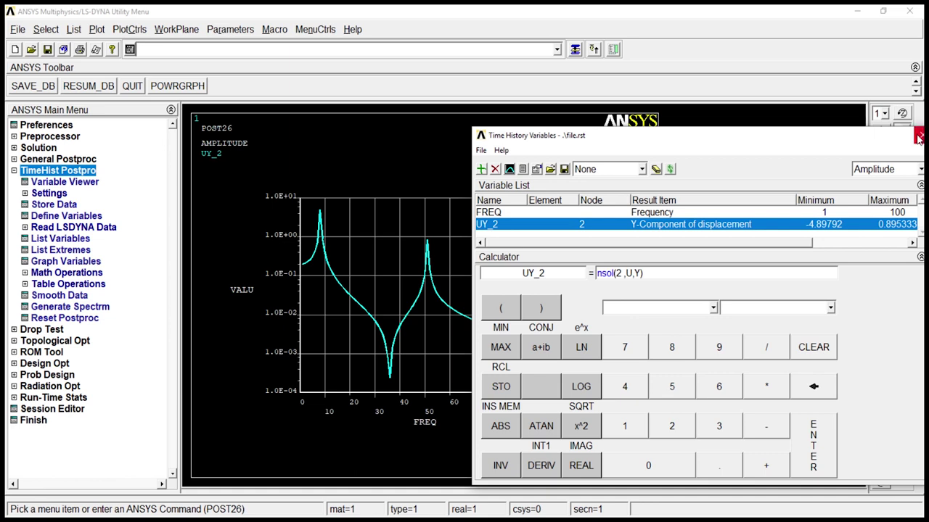
{"action": "left_click", "coordinate": [917, 136]}
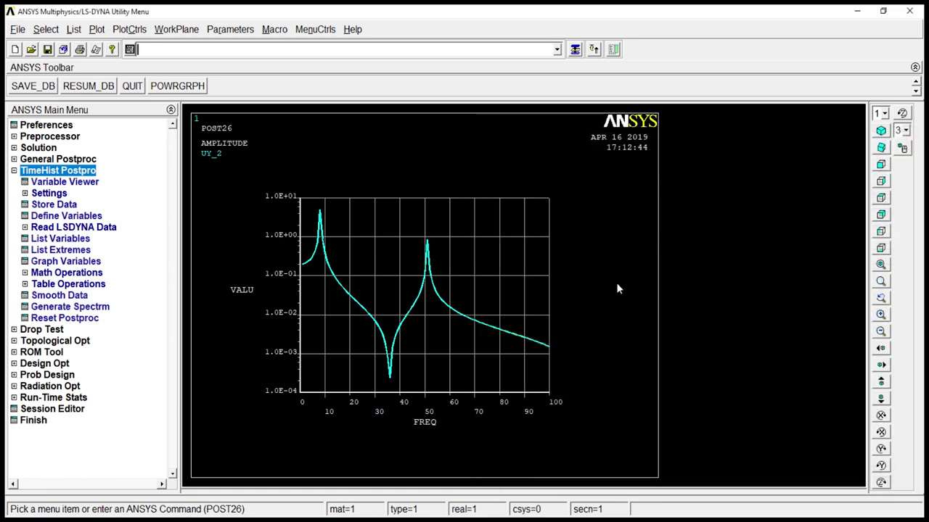